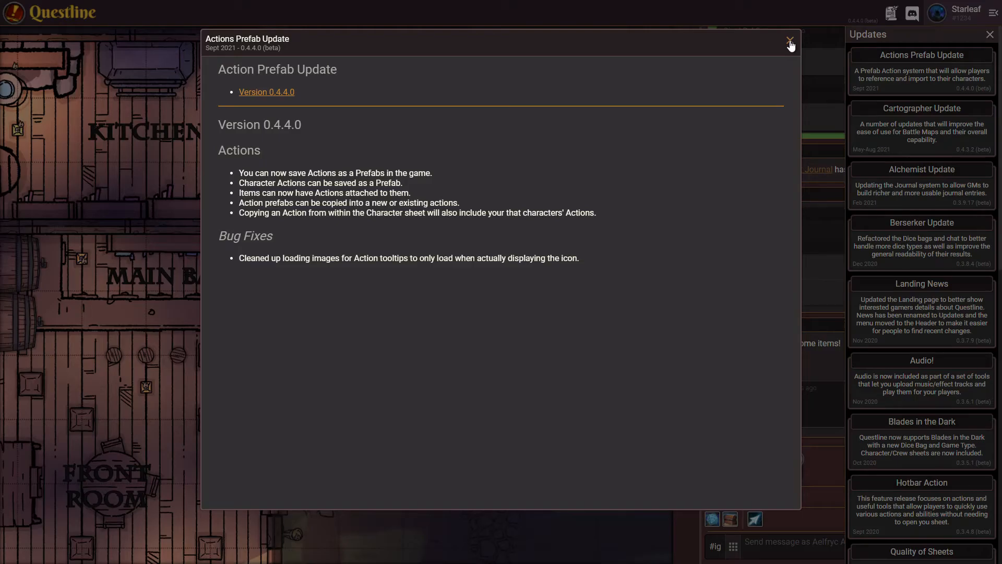
Close the update notes, open the Unarmed Attack action prefab for editing, and review its name, type and subtype.
left_click(789, 41)
left_click(657, 305)
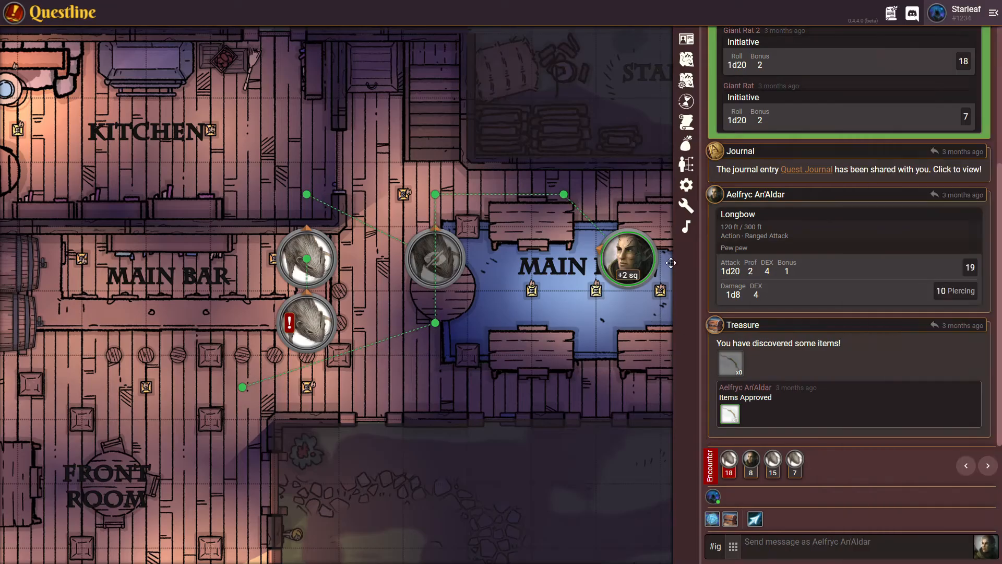
left_click(687, 165)
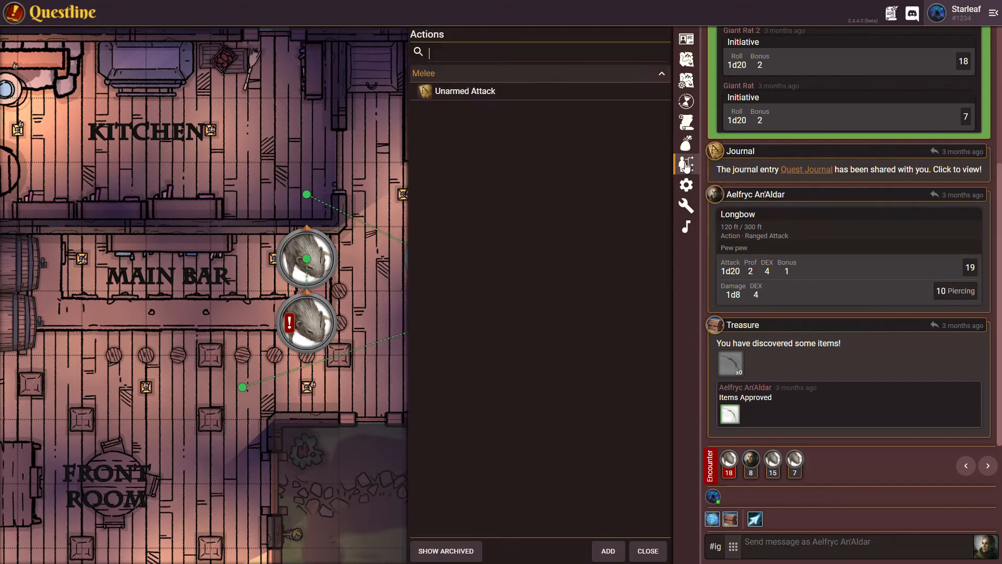
mouse_move(504, 93)
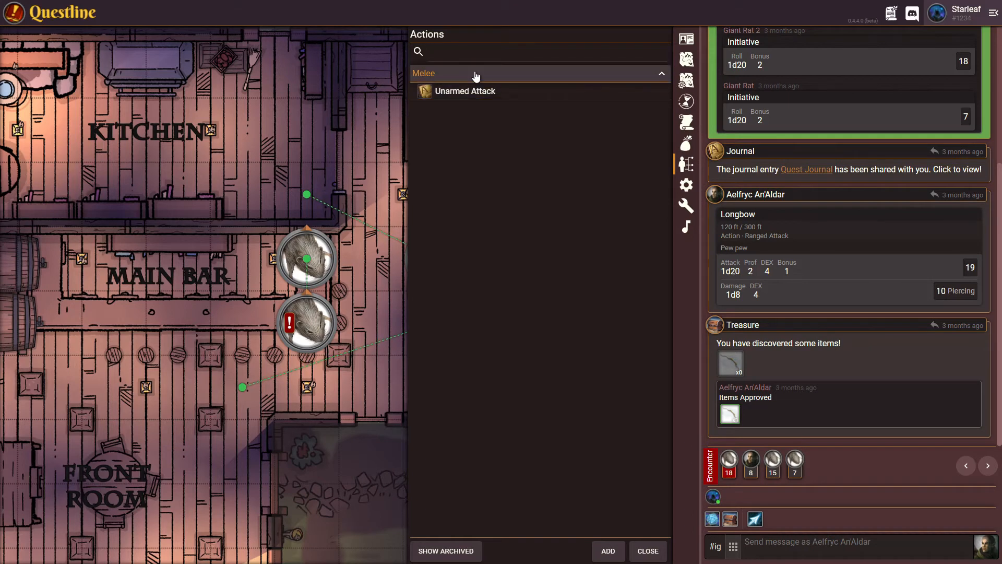
mouse_move(456, 104)
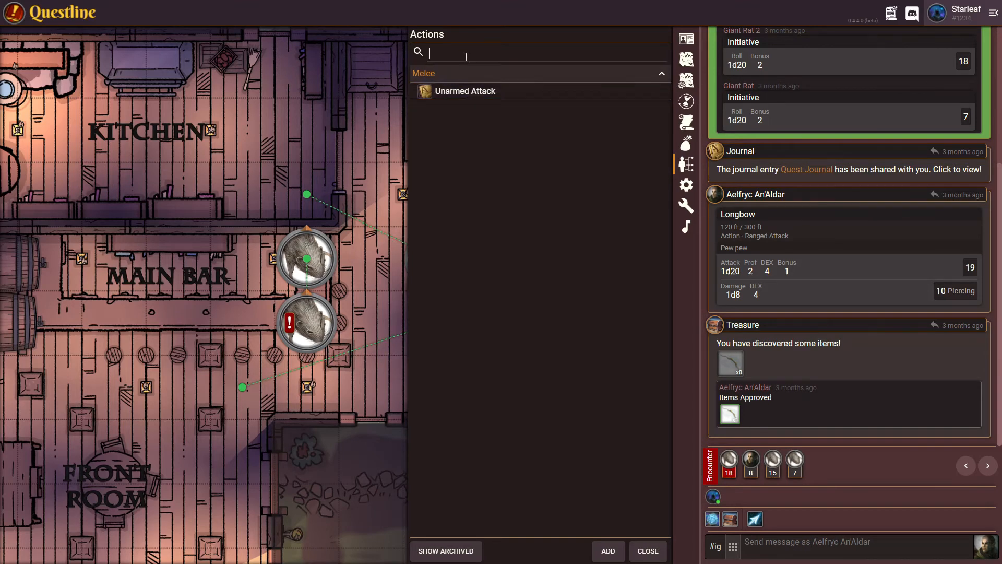
left_click(475, 95)
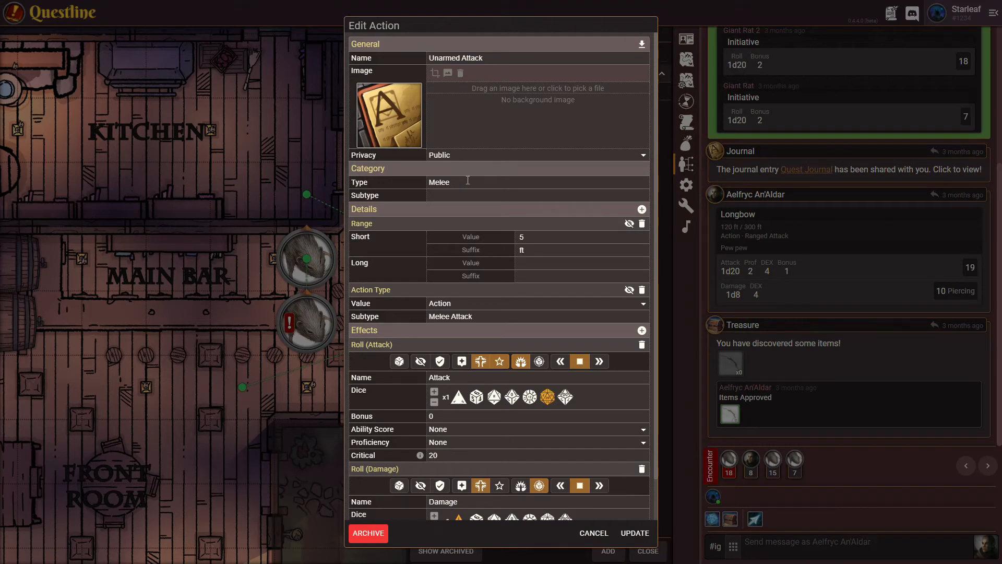
left_click(394, 56)
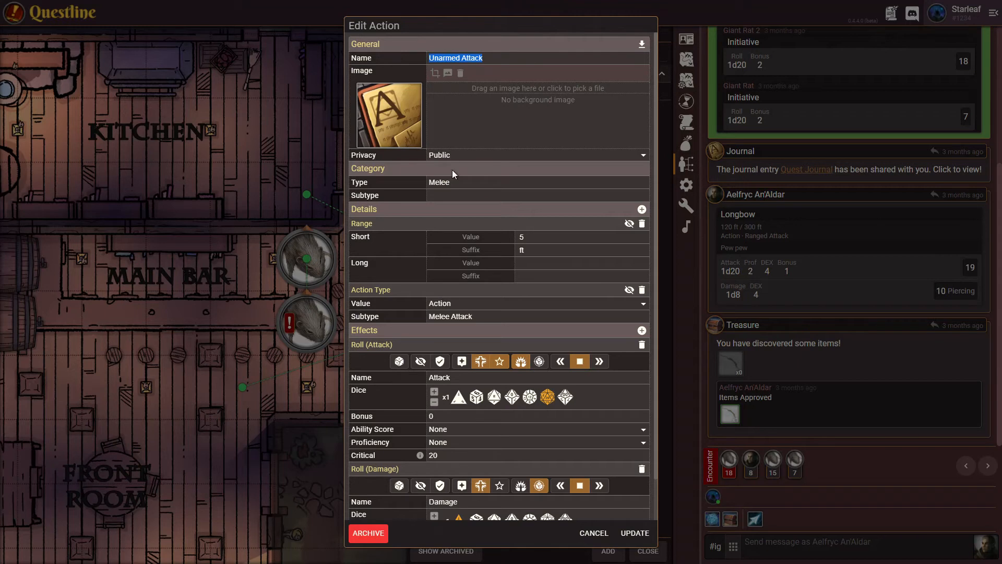
left_click(432, 183)
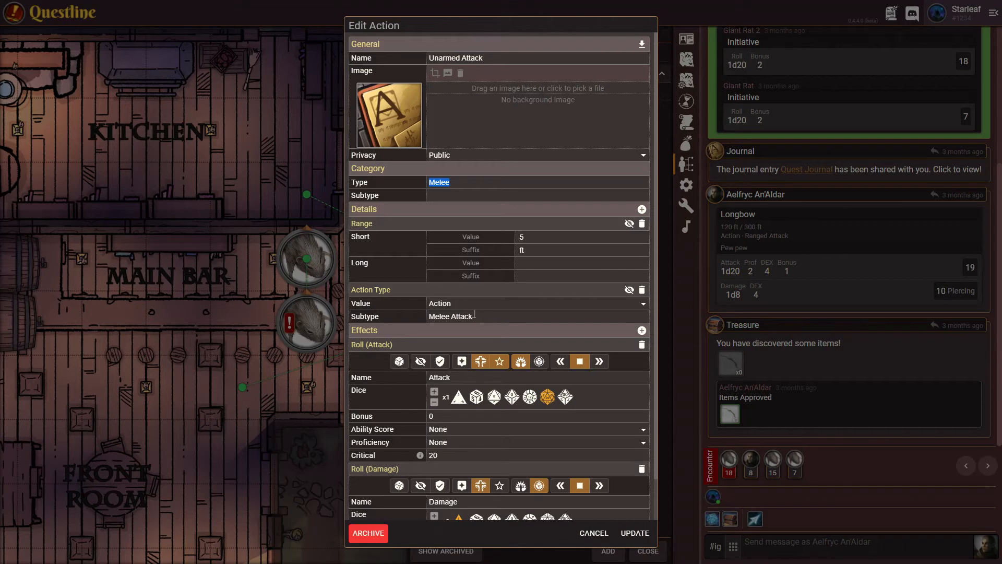
left_click_drag(489, 316, 421, 318)
Set the Attack roll's ability score to Strength and its proficiency to Full.
scroll(475, 334, "down", 1)
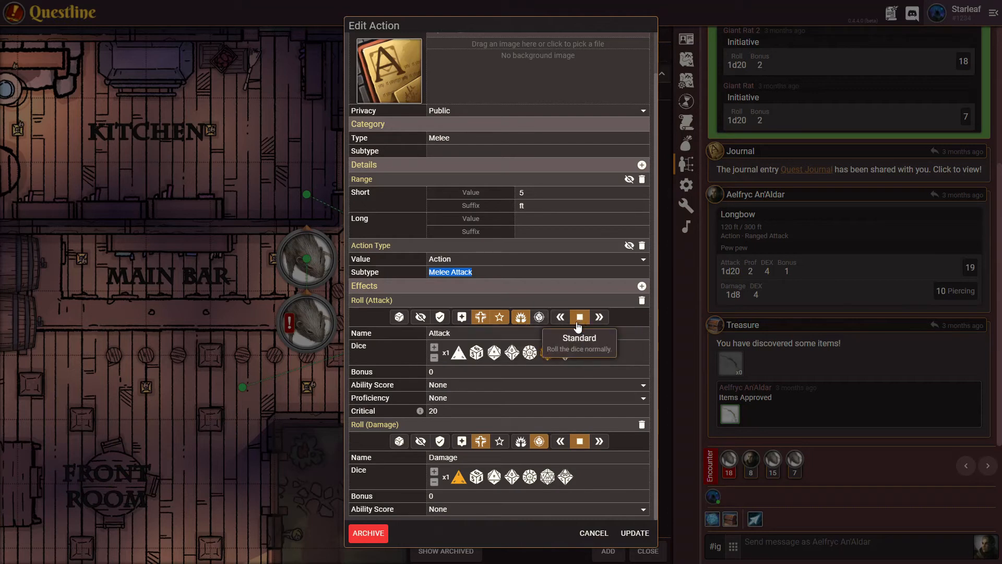
left_click(446, 384)
left_click(450, 416)
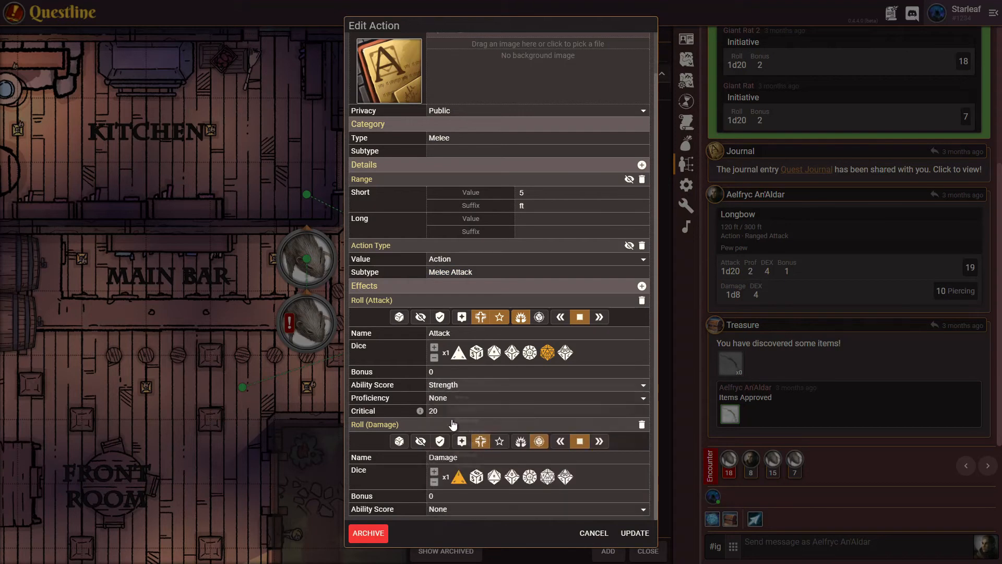
left_click(447, 401)
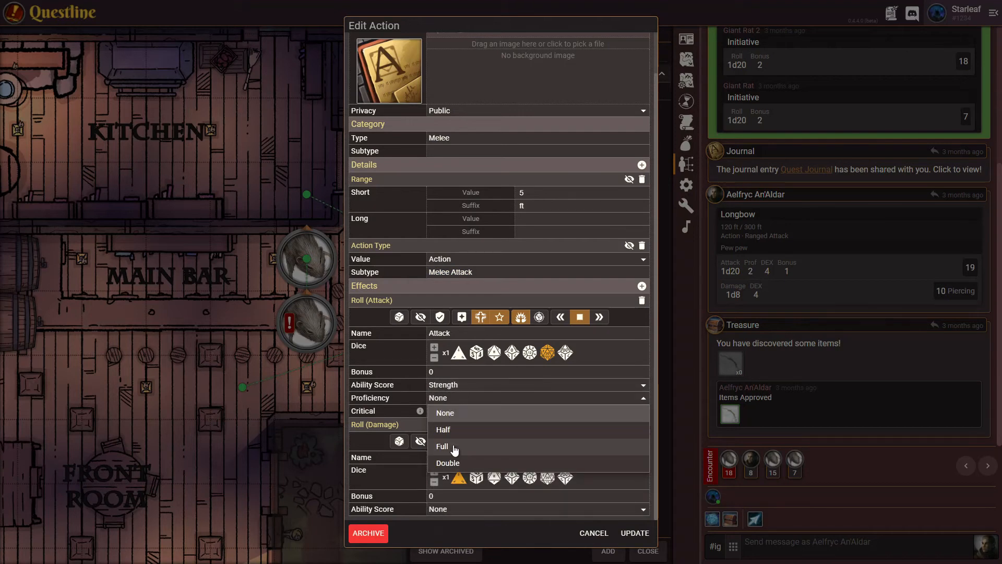
left_click(454, 441)
left_click(434, 410)
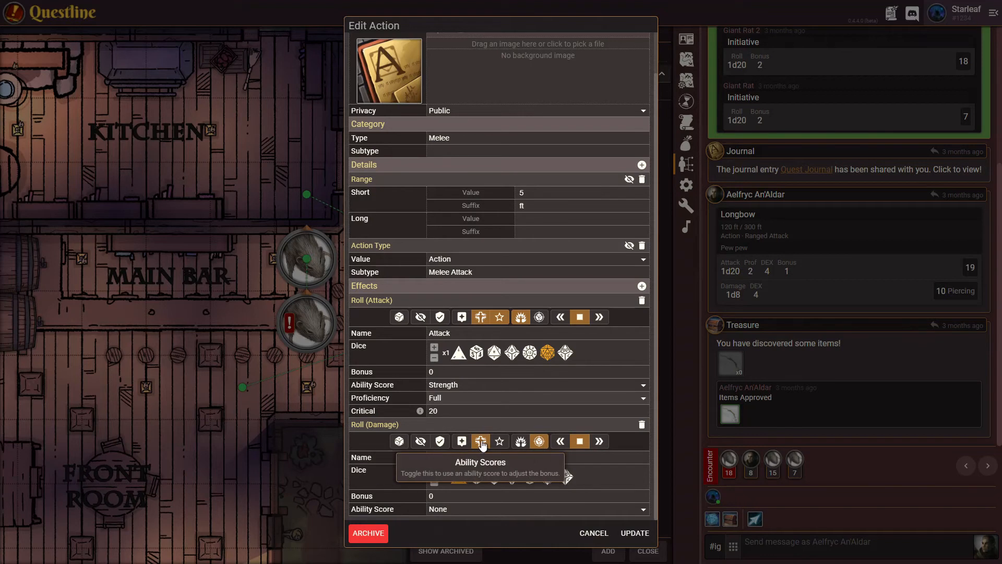
Enable a damage type on the Damage roll, set it to Bludgeoning with Strength as ability score, and save the action.
left_click(462, 441)
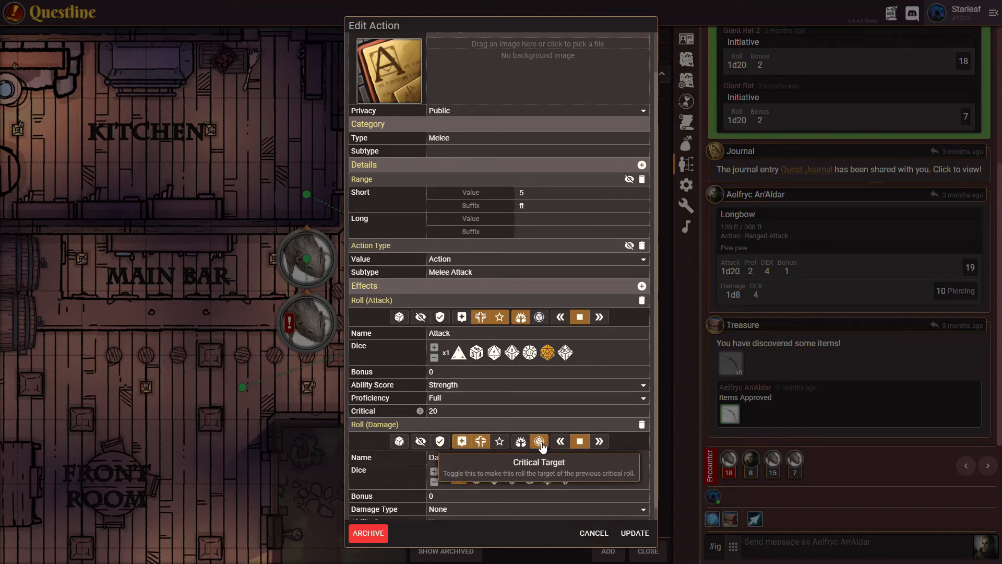
scroll(503, 415, "down", 1)
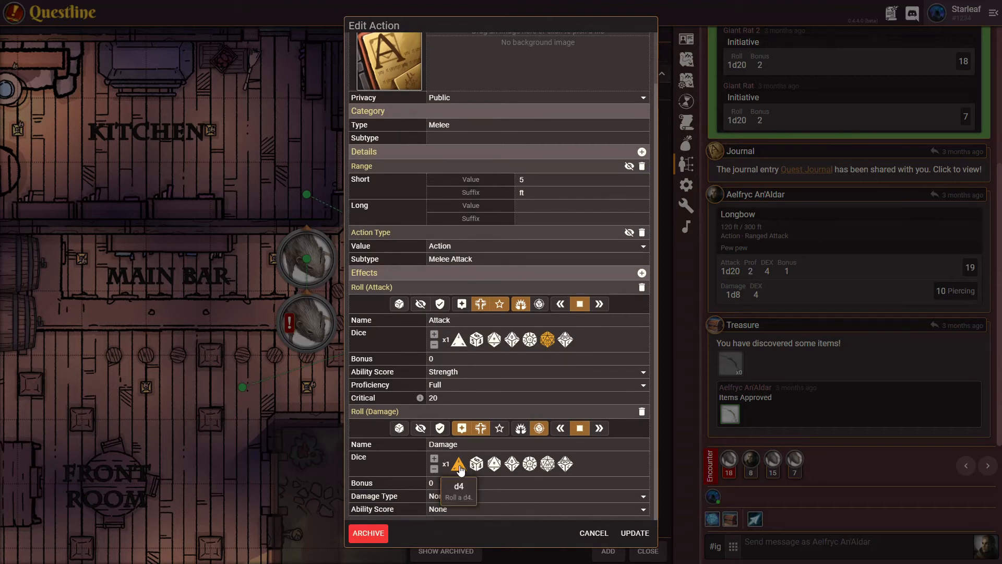
left_click(453, 496)
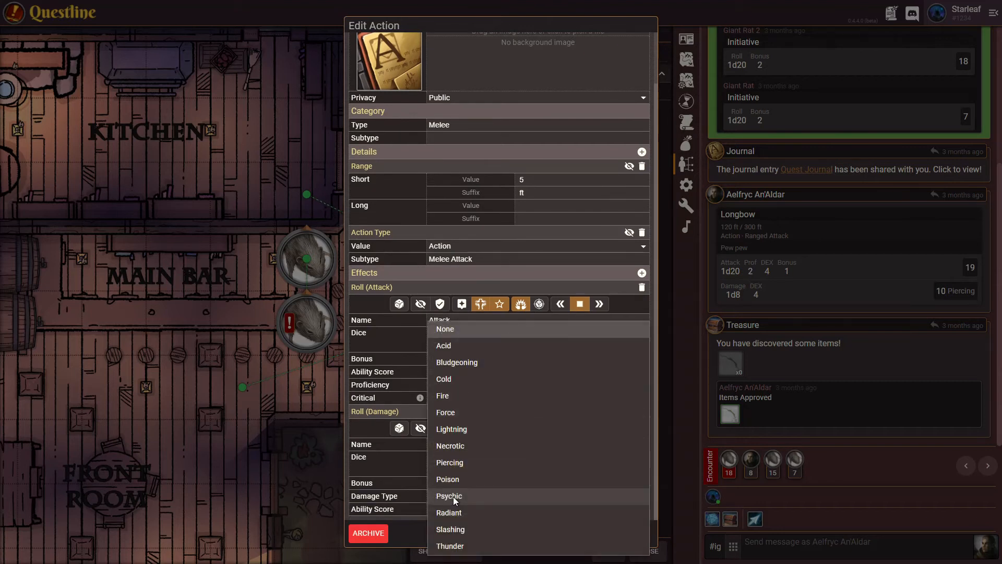
left_click(453, 363)
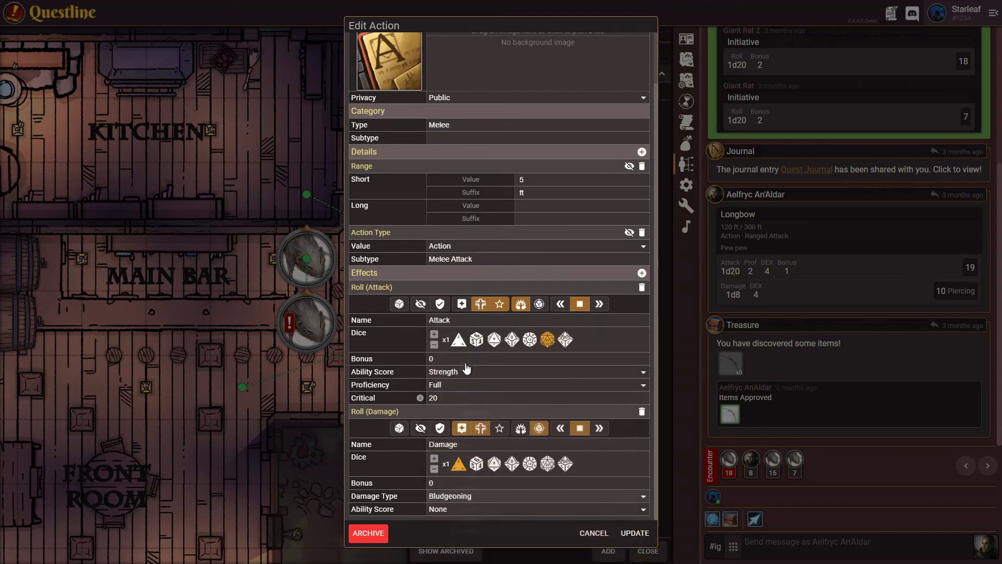
left_click(451, 509)
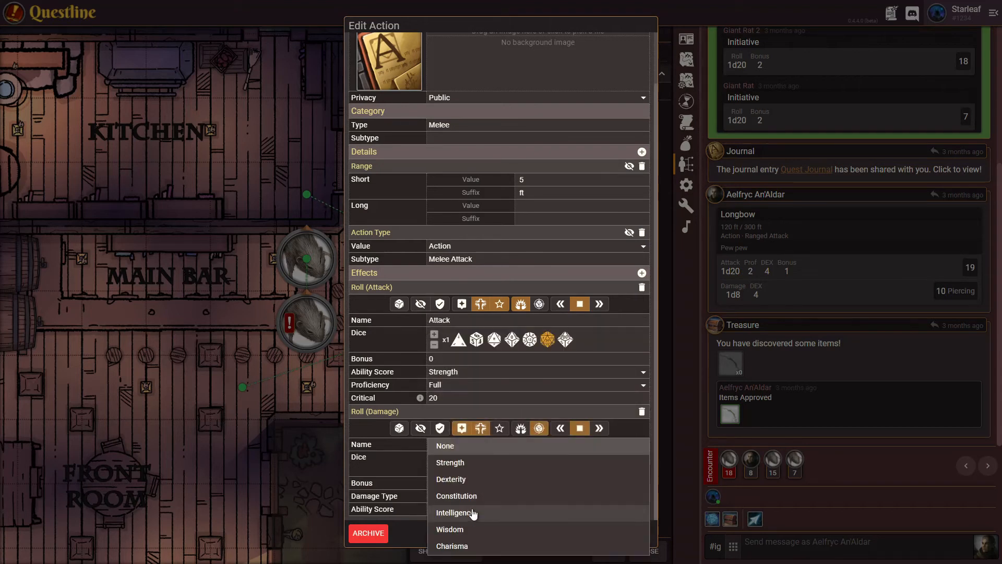
left_click(469, 464)
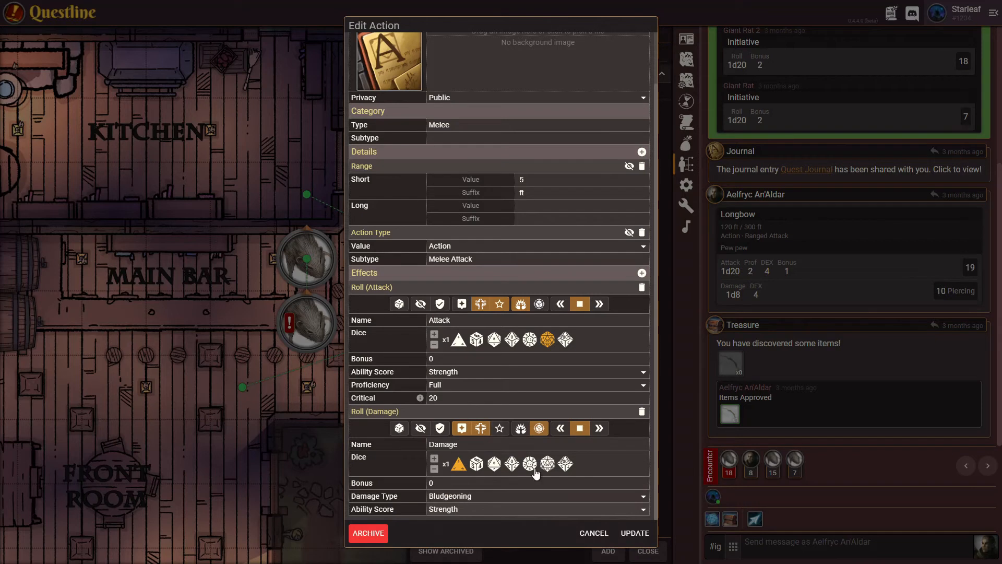
left_click(632, 540)
Preview Unarmed Attack with the player character and with Giant Rat as the active speaker, ending on the player character.
mouse_move(479, 96)
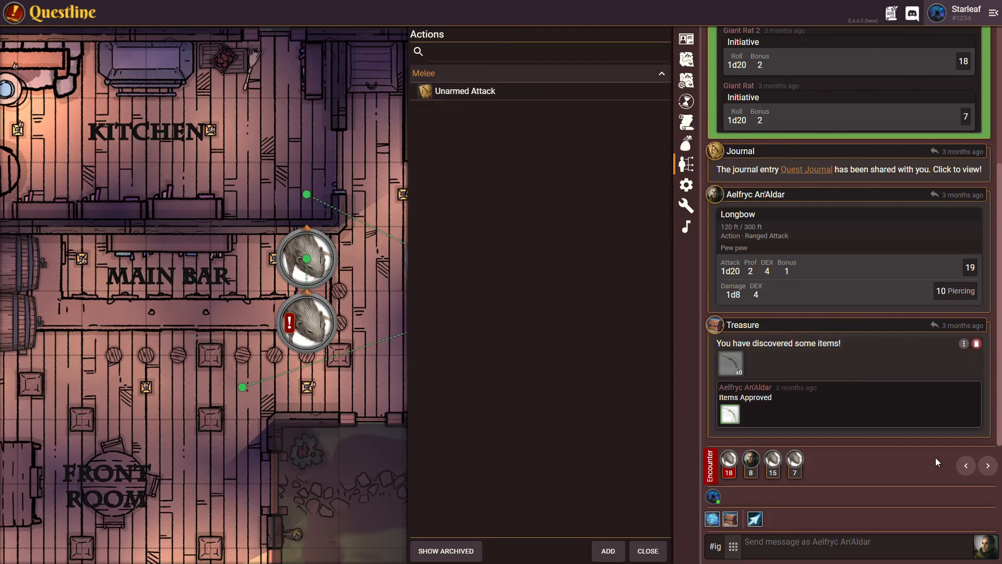
left_click(989, 549)
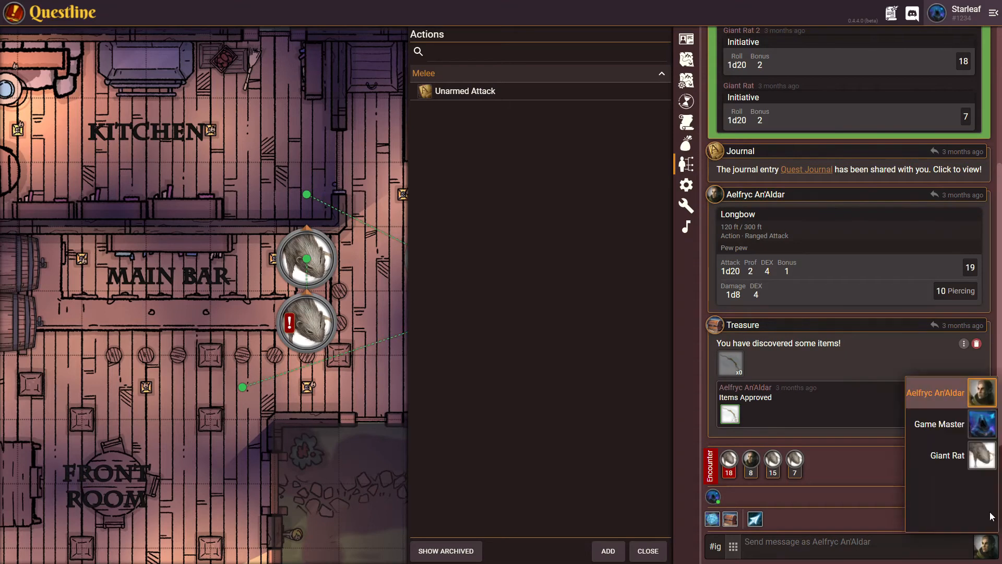
left_click(982, 455)
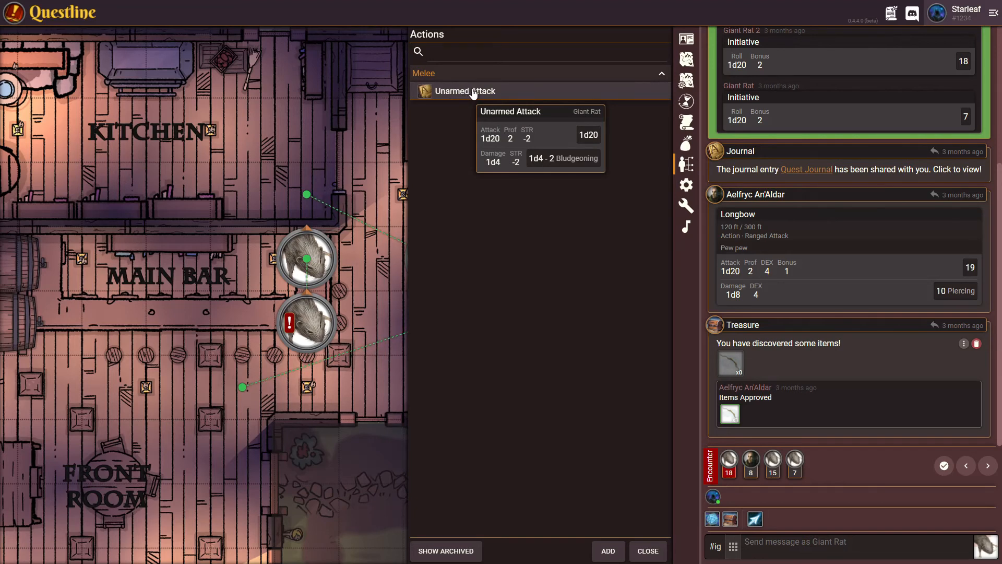
left_click(988, 548)
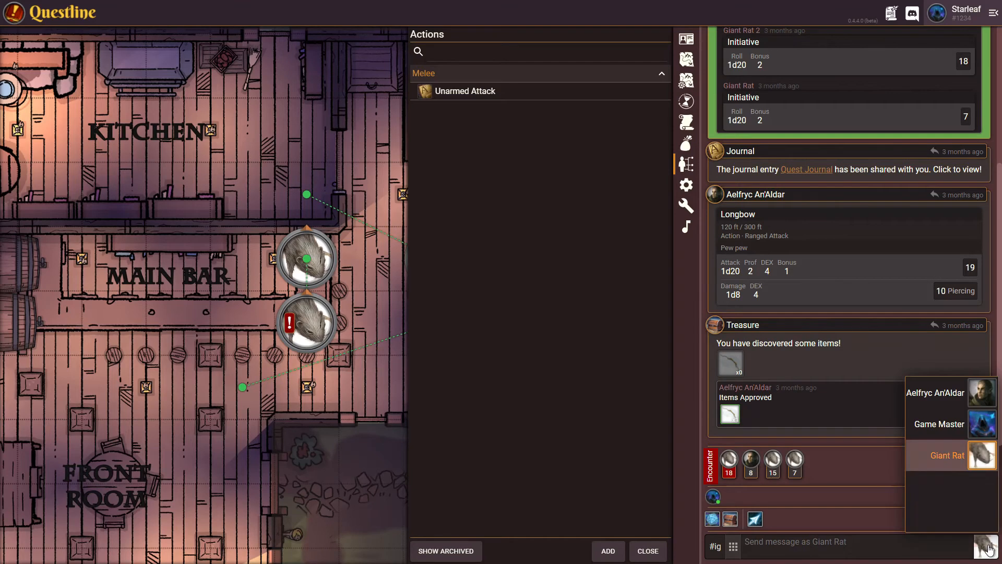
left_click(984, 396)
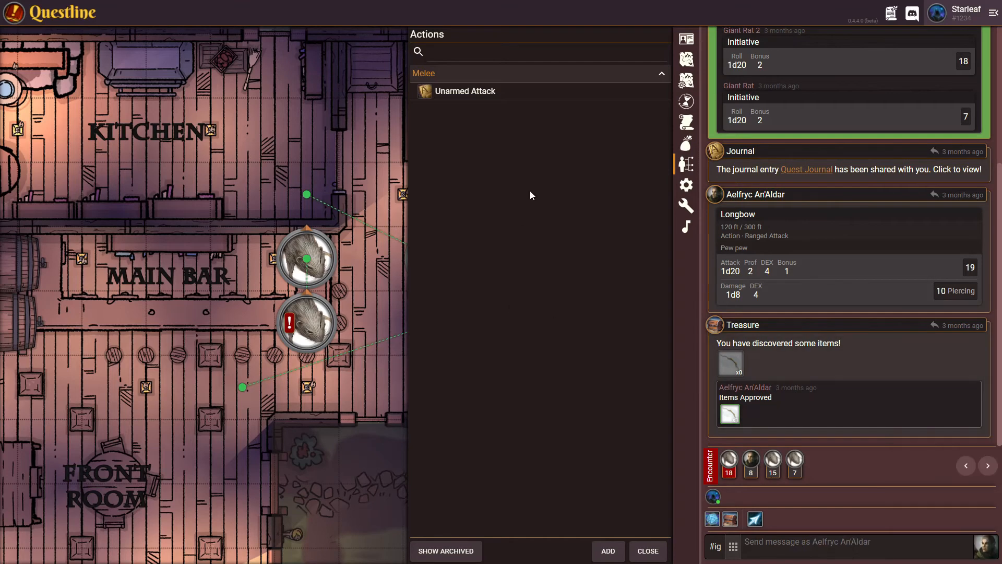
Start a new action on the player character's sheet and fill it in from the Unarmed Attack prefab.
left_click(684, 46)
left_click(511, 182)
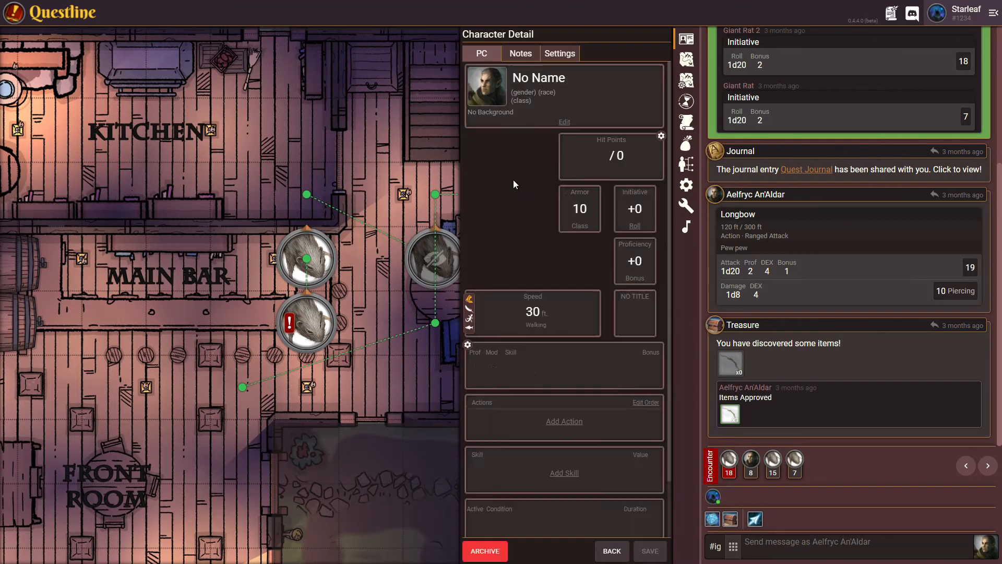
scroll(566, 303, "down", 3)
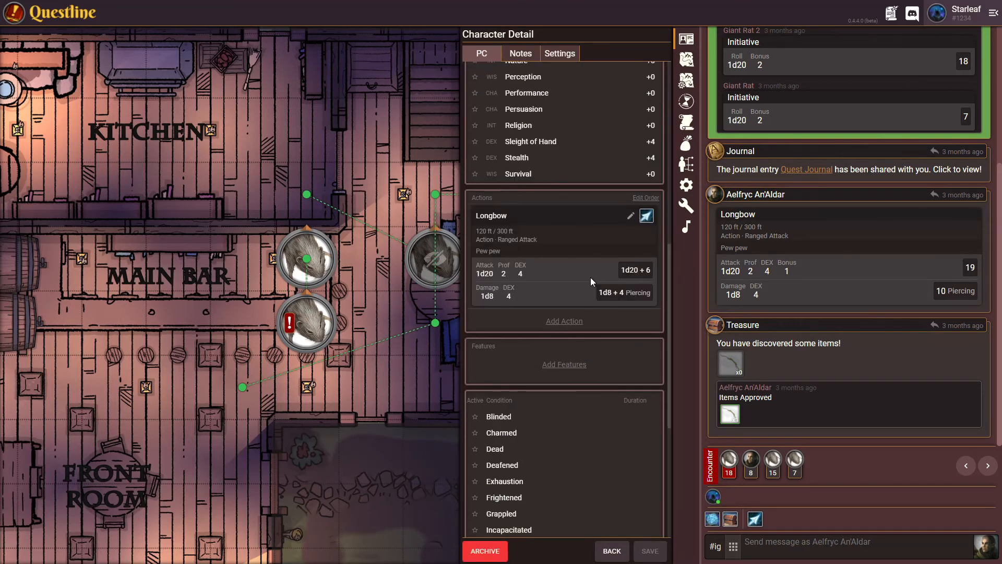
left_click(565, 321)
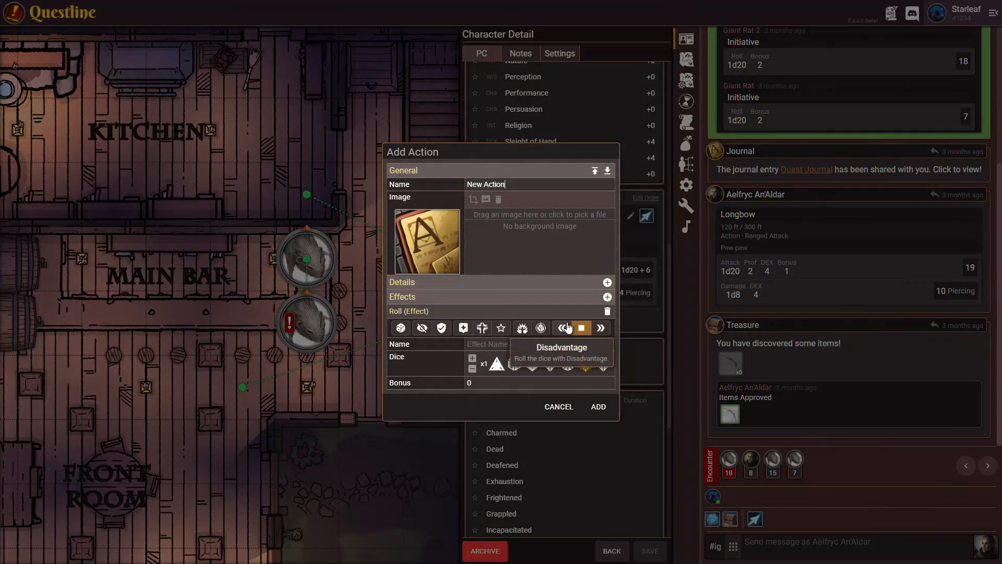
left_click(607, 172)
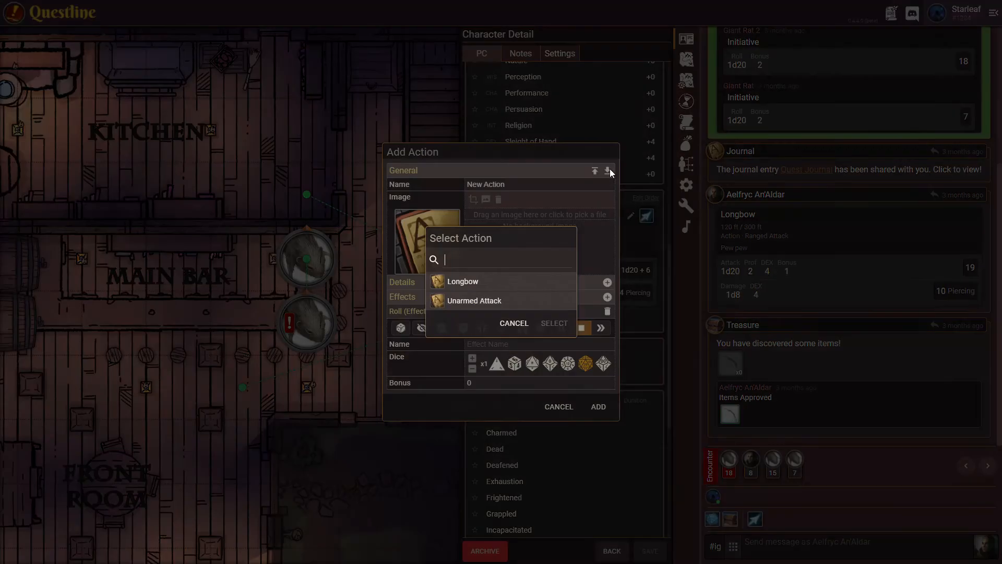
mouse_move(473, 305)
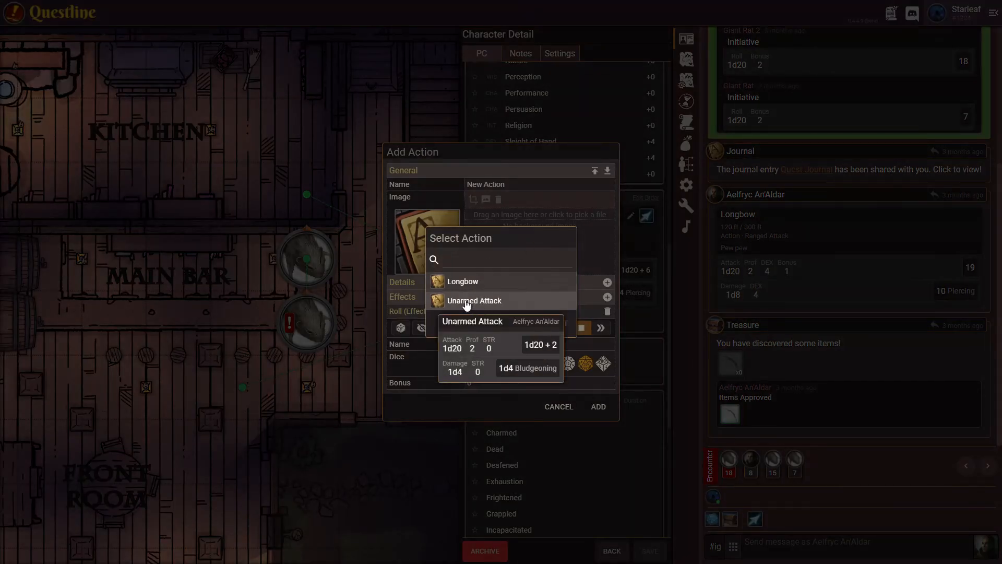
left_click(473, 303)
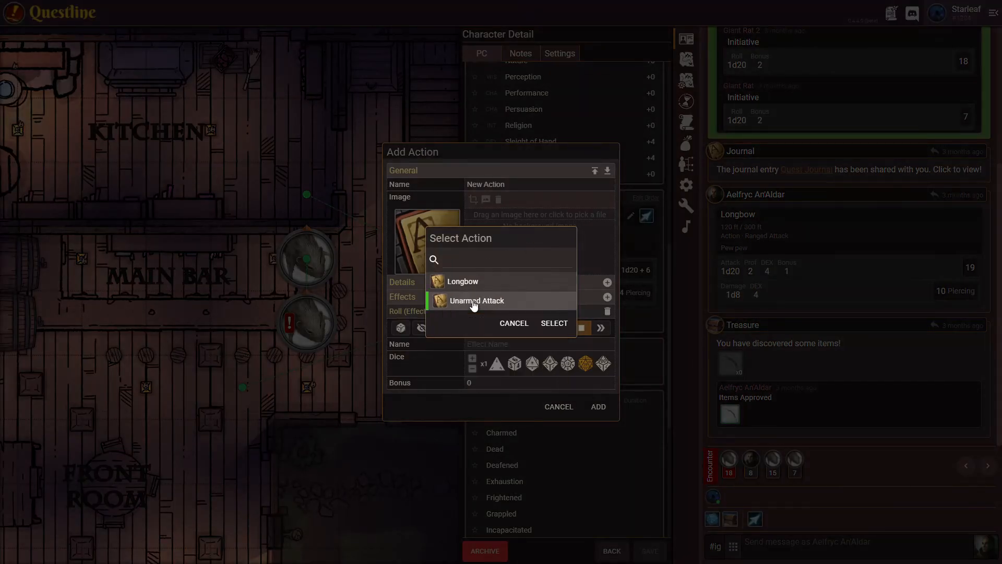
left_click(554, 323)
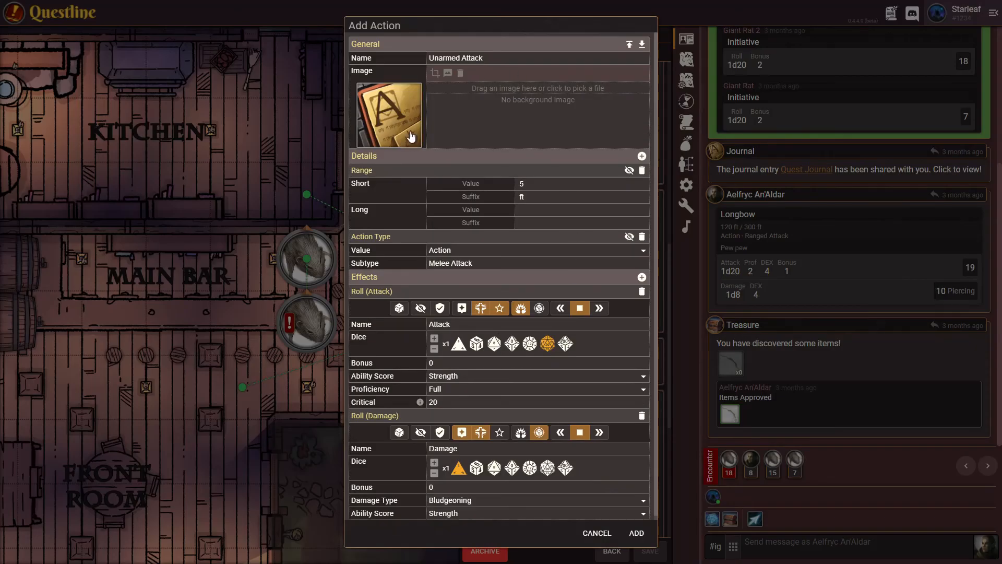
Use b_16.png as the new action's image, accept its crop, and add the action to the character.
scroll(527, 418, "down", 1)
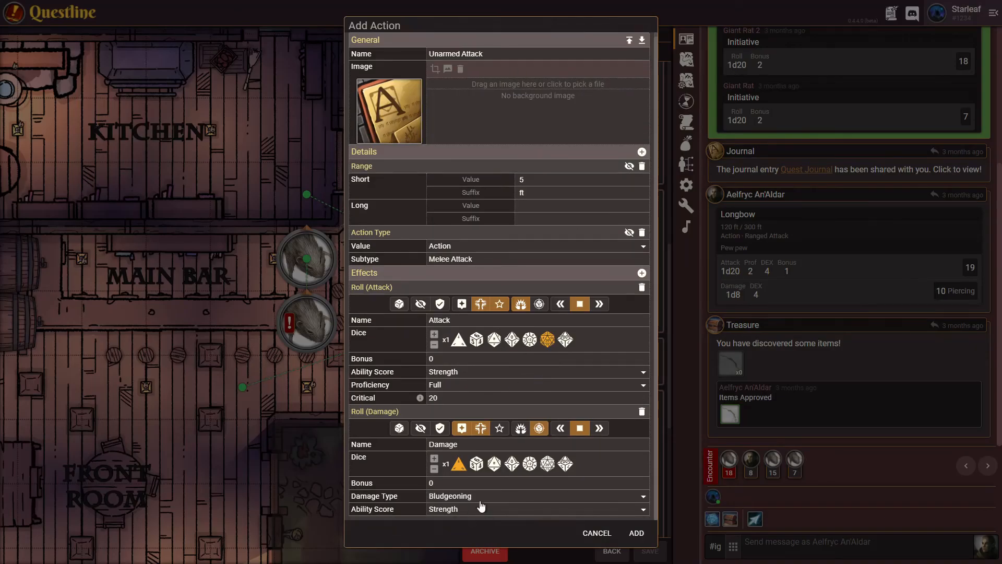
left_click(550, 84)
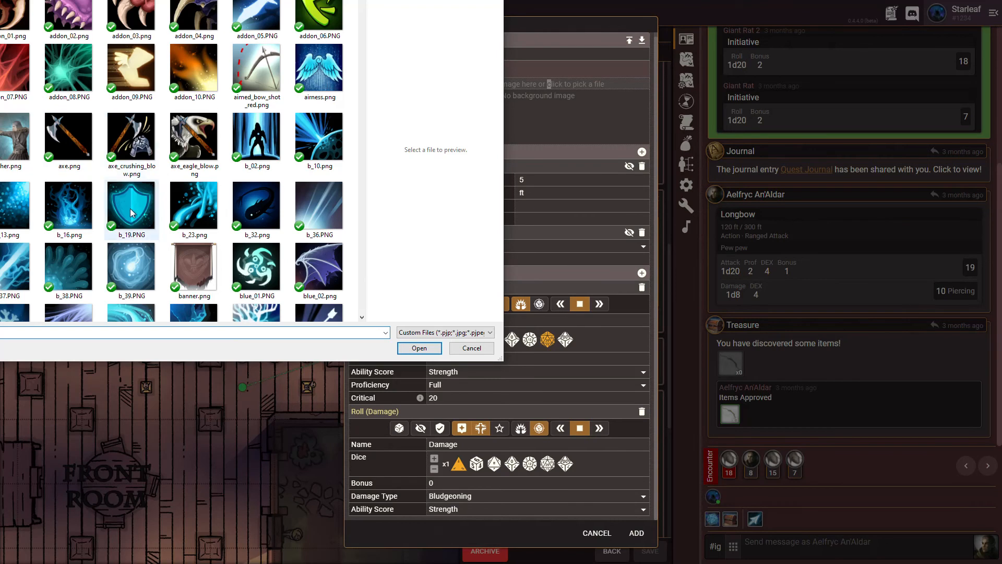
double_click(69, 206)
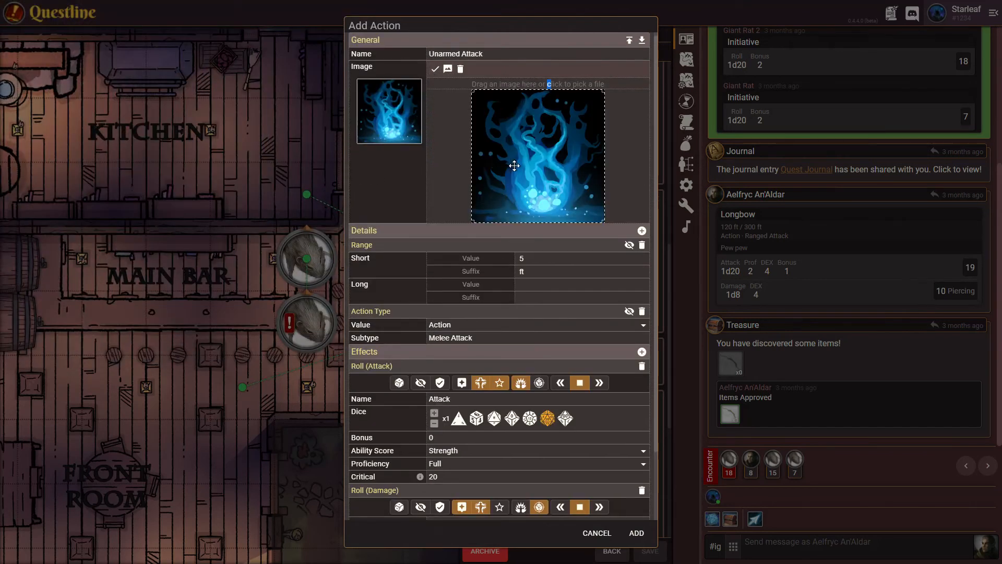
left_click(445, 68)
scroll(521, 196, "down", 2)
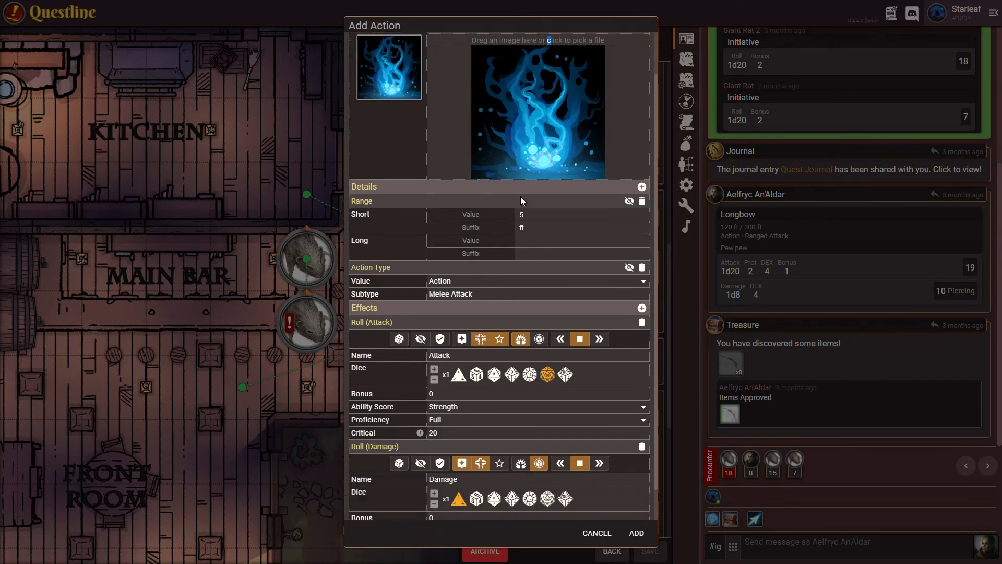
left_click(636, 535)
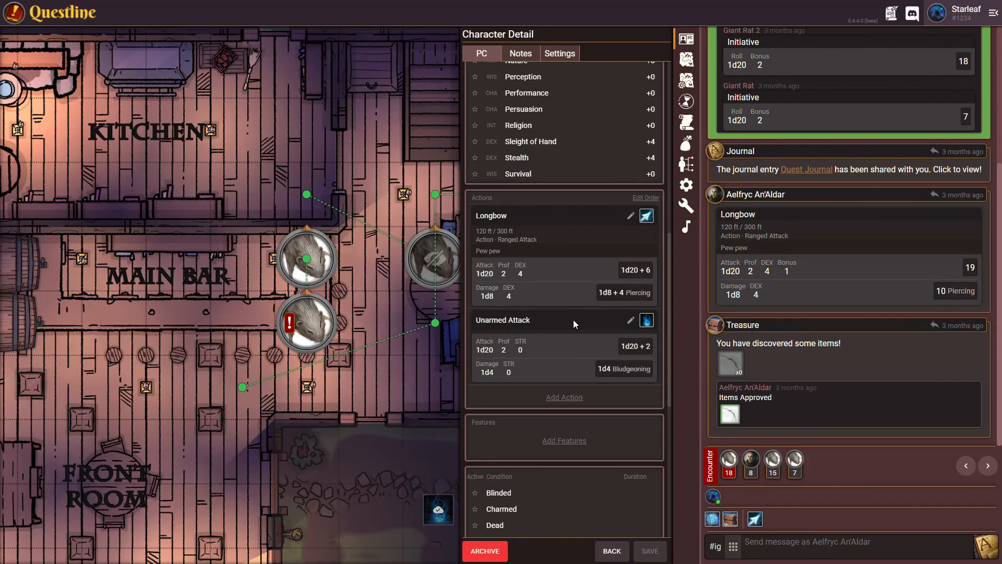
Make the Range and Action Type details visible on the character's Unarmed Attack action and update it.
left_click(631, 322)
left_click(628, 249)
left_click(629, 315)
scroll(617, 349, "down", 3)
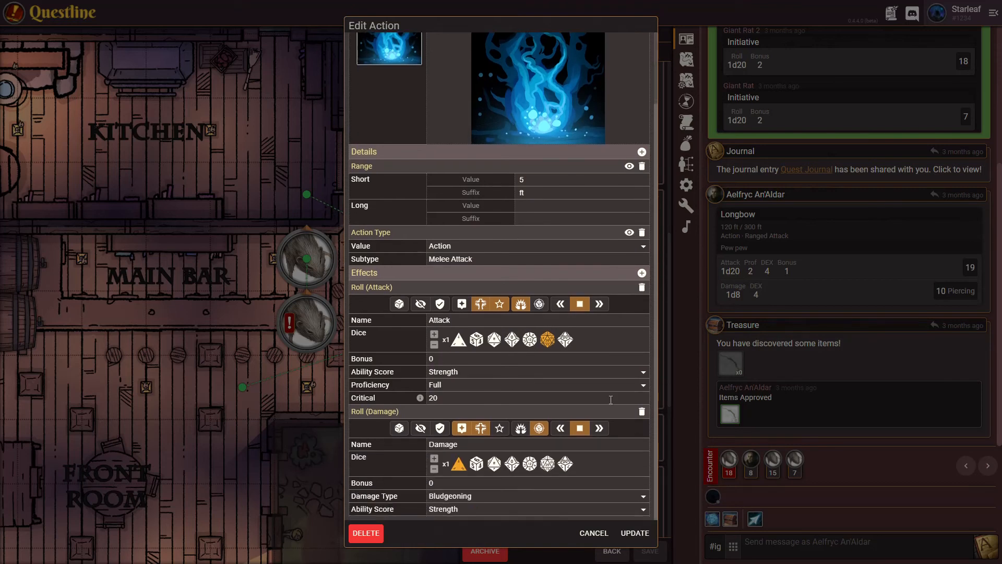
left_click(633, 538)
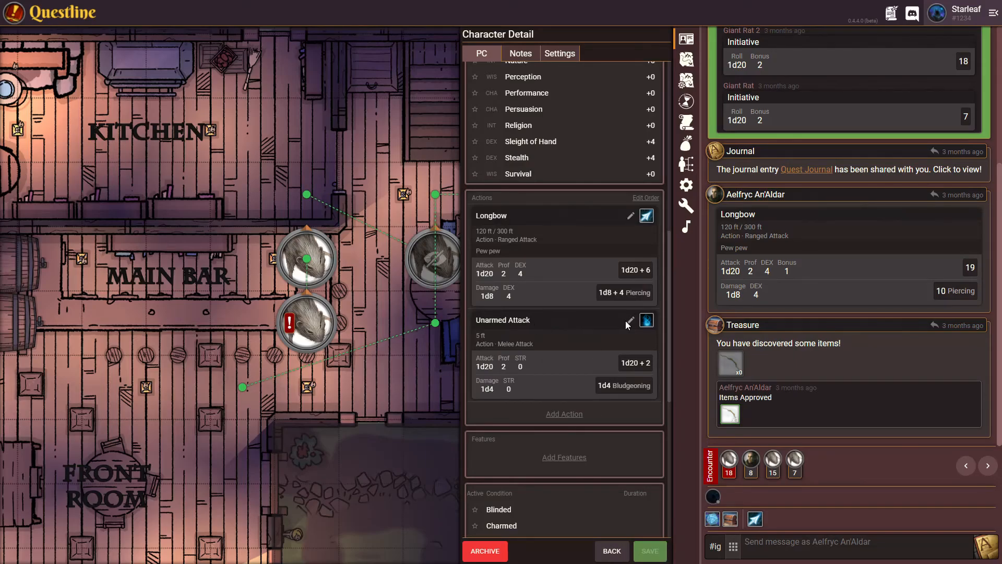
Roll the Unarmed Attack action from the character sheet with its default dice options.
left_click(646, 322)
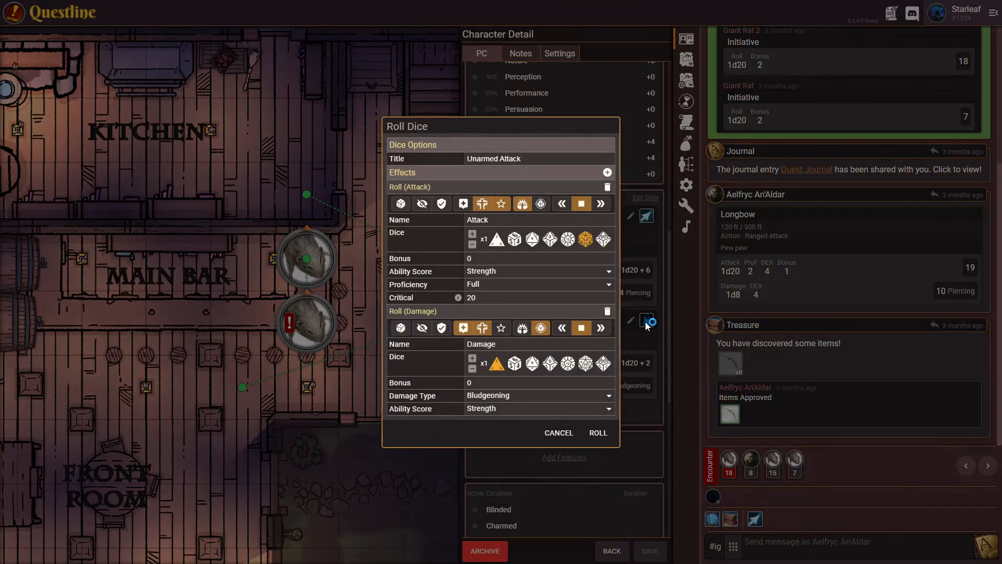
left_click(598, 433)
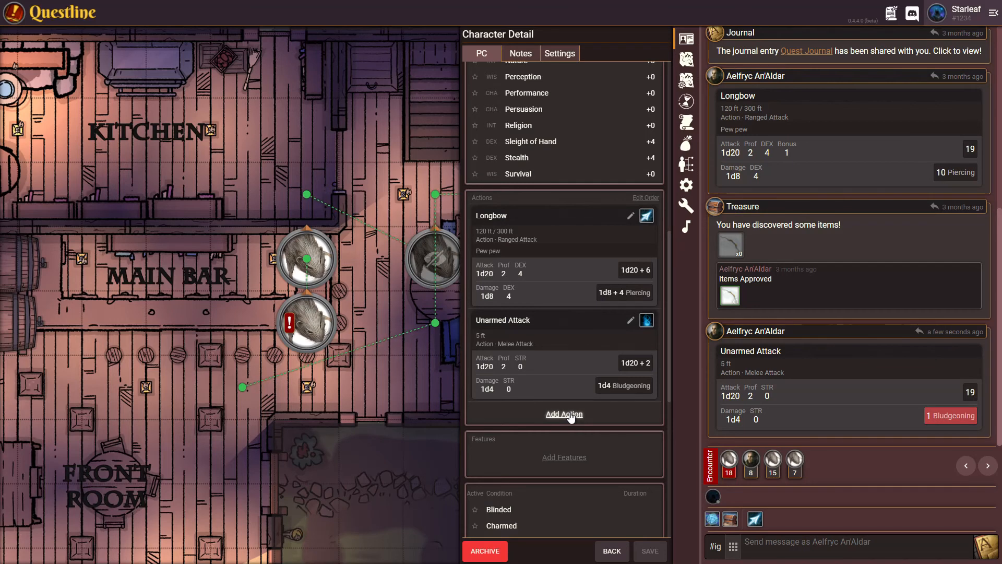
scroll(530, 361, "down", 2)
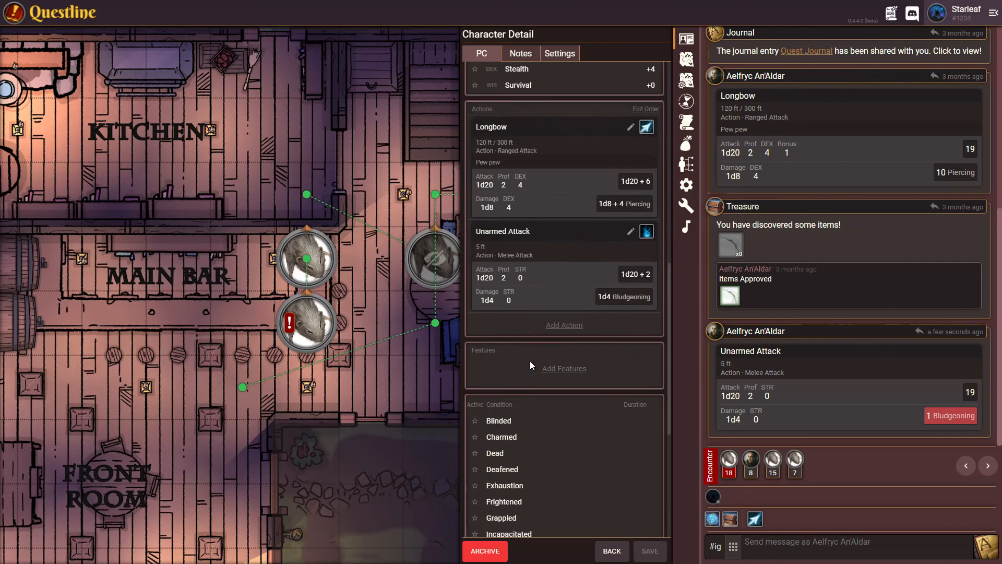
scroll(527, 164, "up", 2)
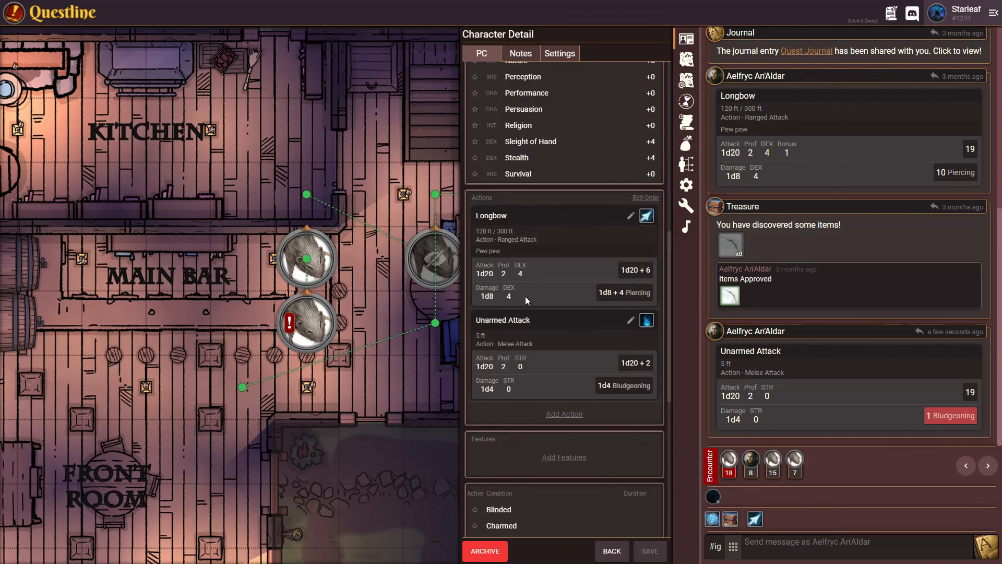
Create an action prefab from Giant Rat's Bite action and leave the action editor without updating.
left_click(611, 550)
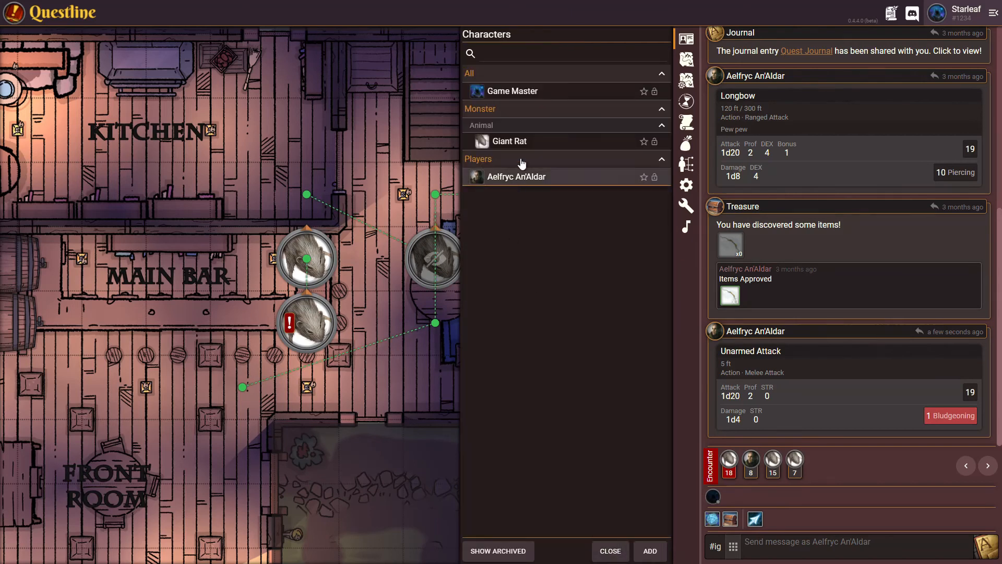
left_click(520, 144)
scroll(485, 291, "down", 8)
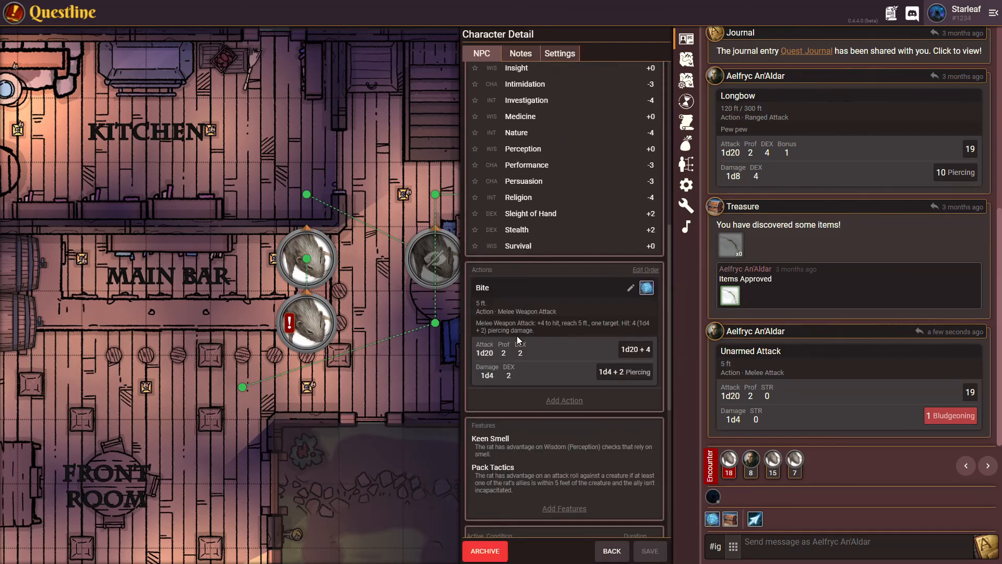
left_click(631, 288)
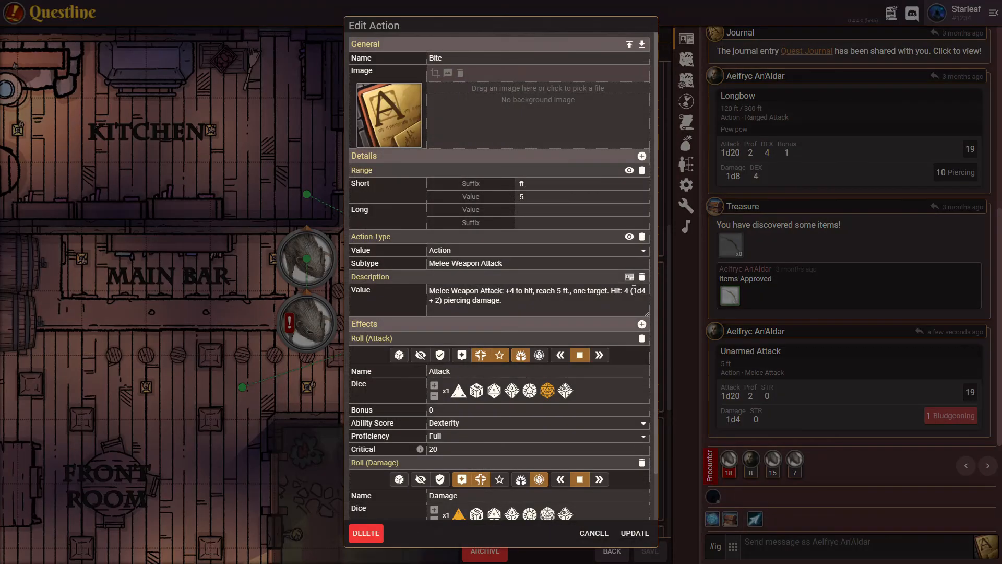
left_click(630, 47)
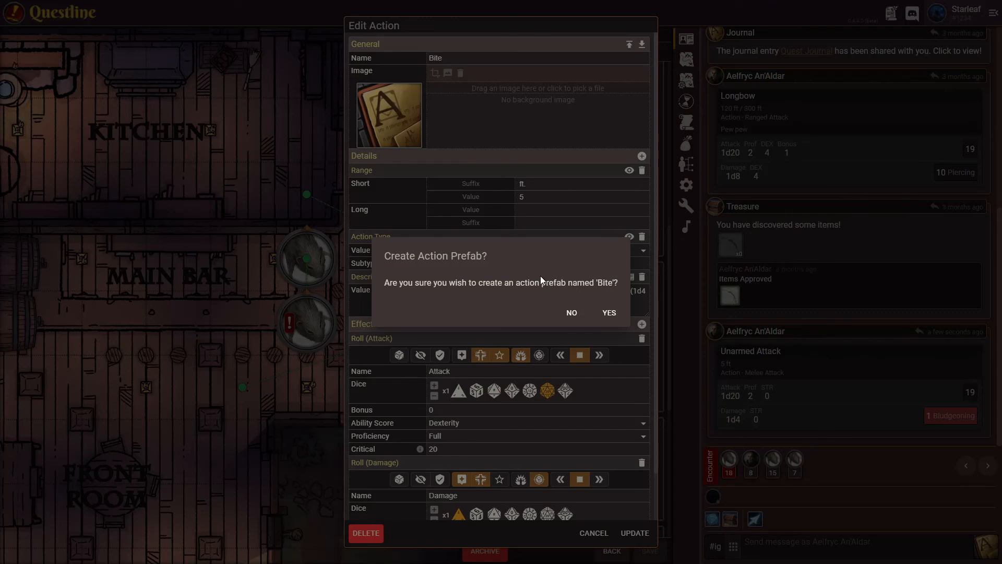
left_click(608, 312)
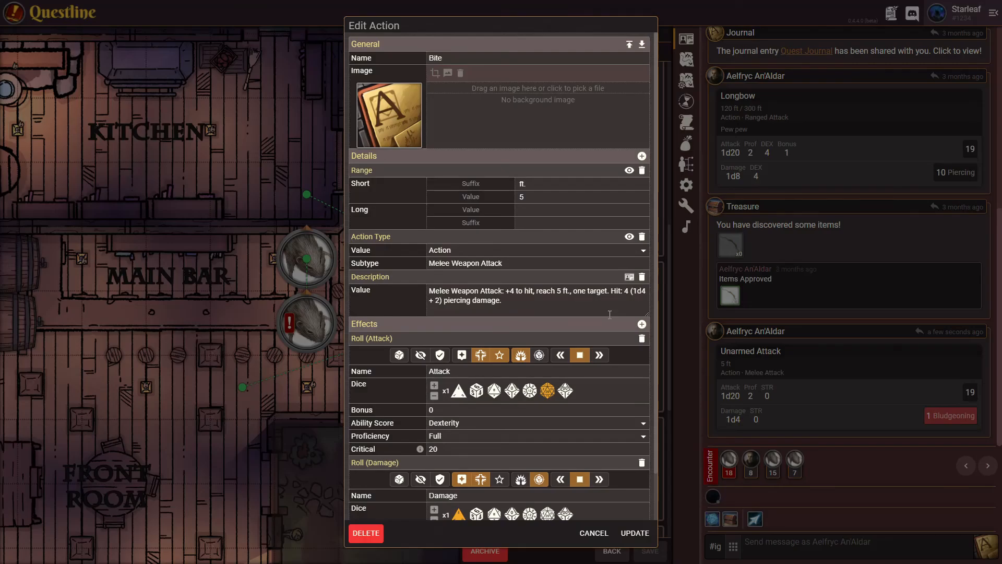
left_click(593, 533)
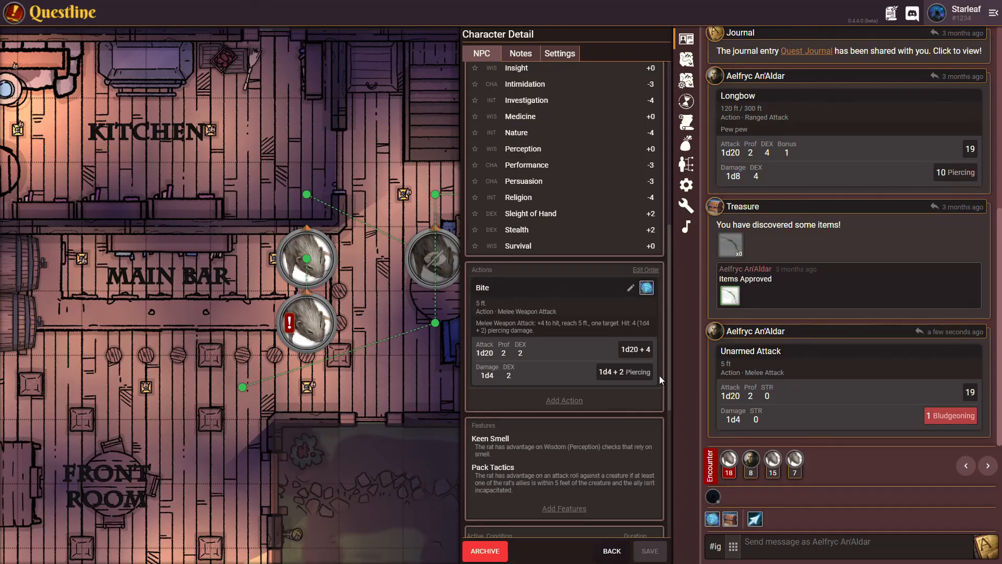
Check the action prefab list for the Bite prefab and switch to the list of items.
left_click(686, 164)
mouse_move(441, 91)
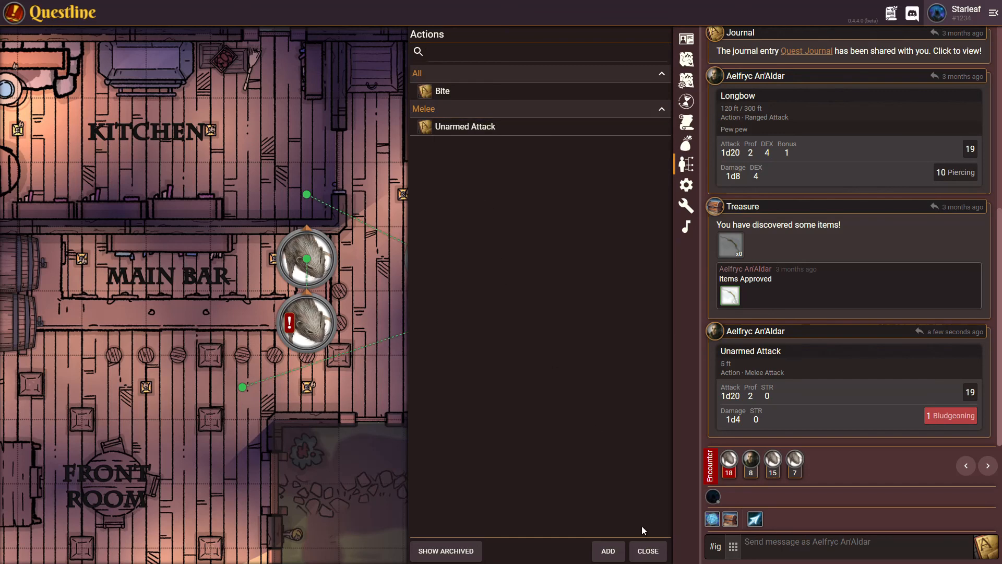
left_click(685, 145)
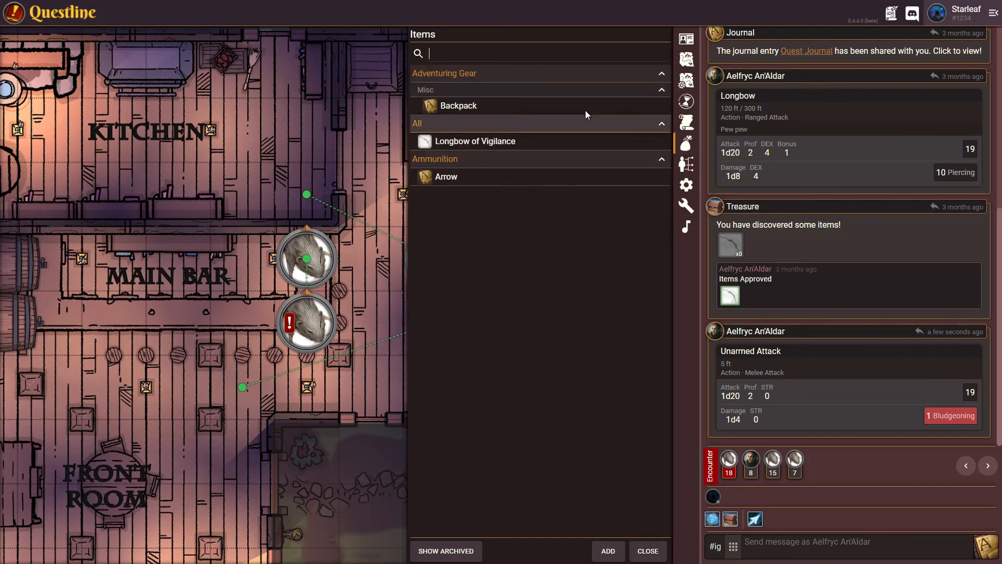
left_click(489, 142)
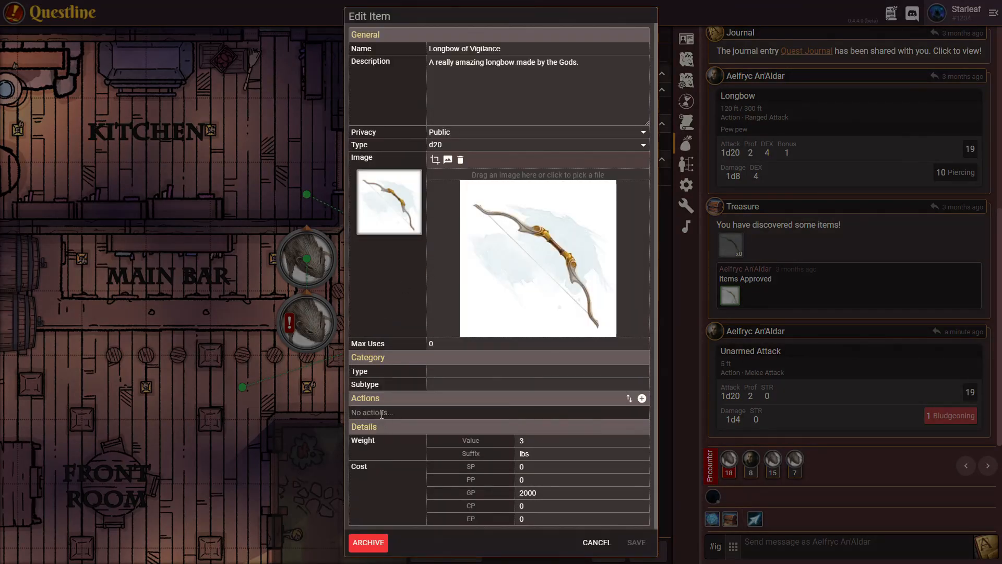
left_click(642, 398)
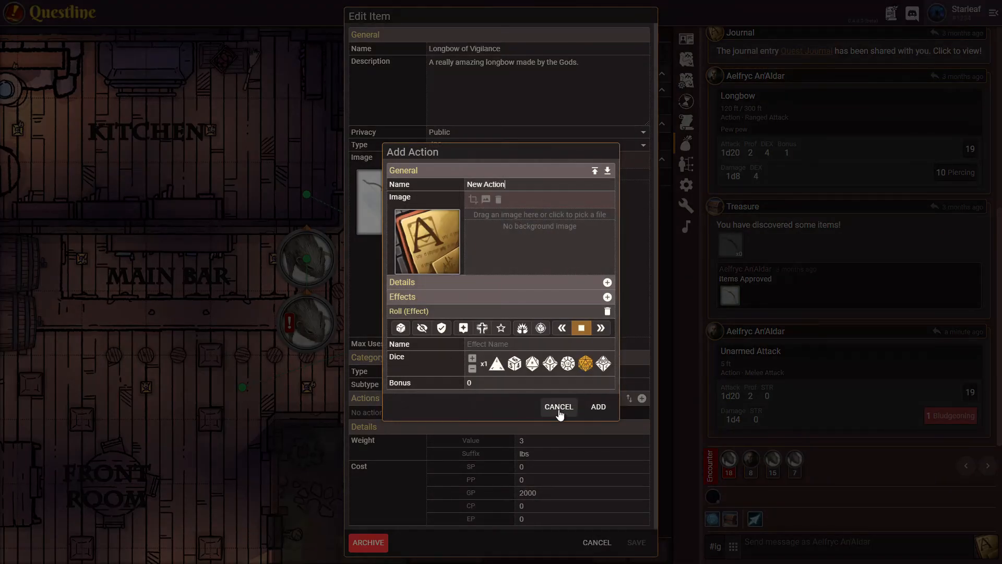
left_click_drag(507, 184, 461, 187)
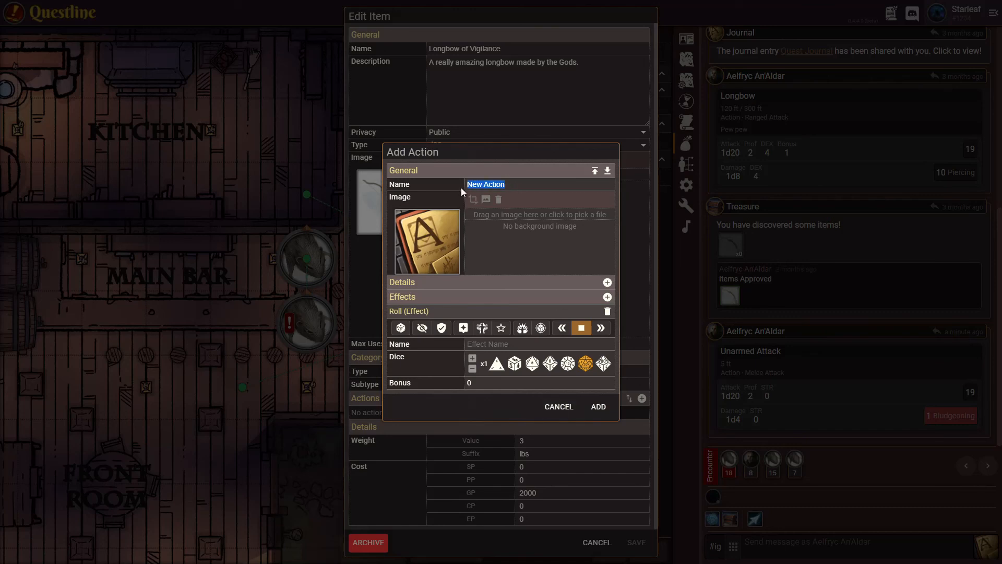
left_click(559, 407)
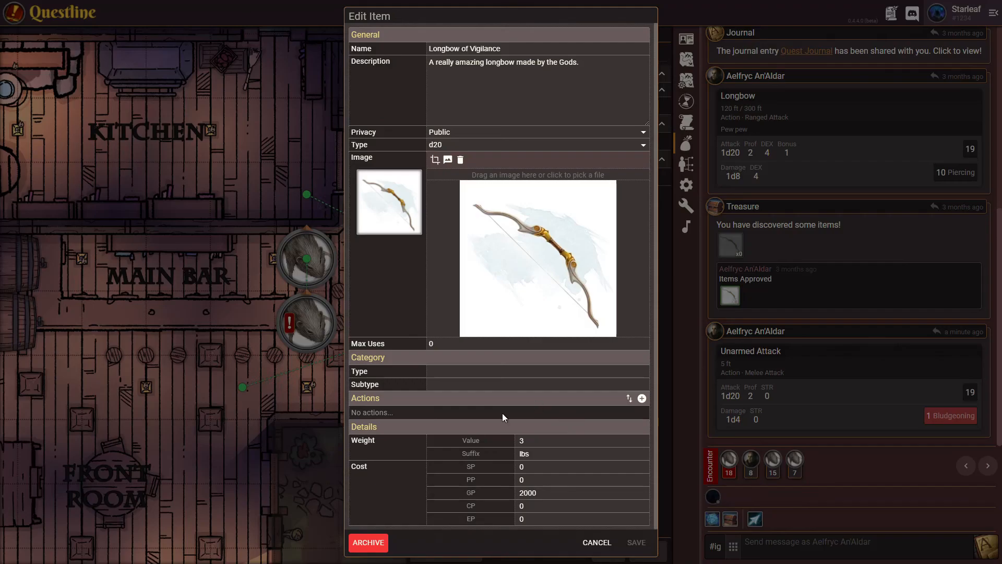
left_click(595, 543)
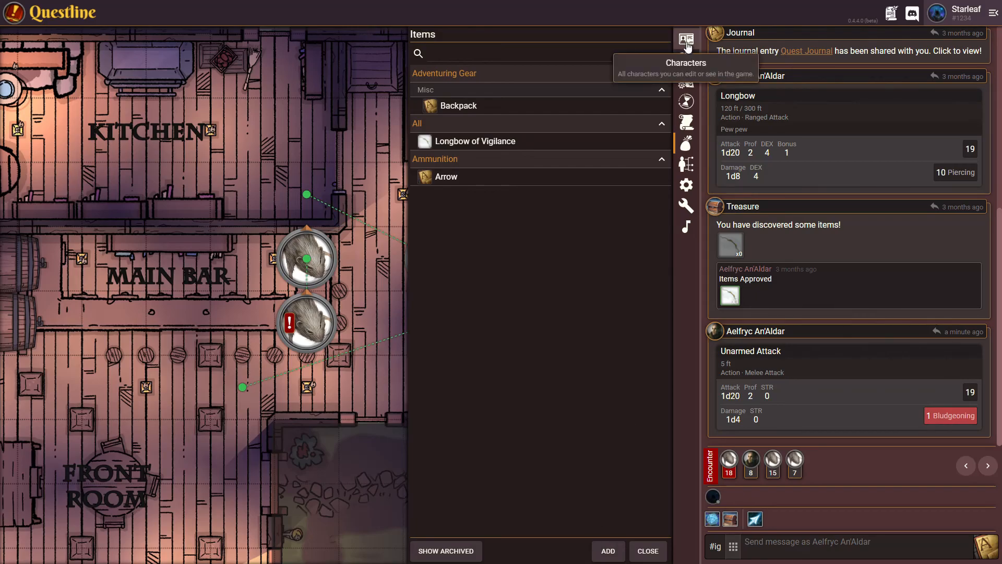
Start a new action on the Longbow of Vigilance item and fill it in from the Unarmed Attack prefab.
mouse_move(532, 143)
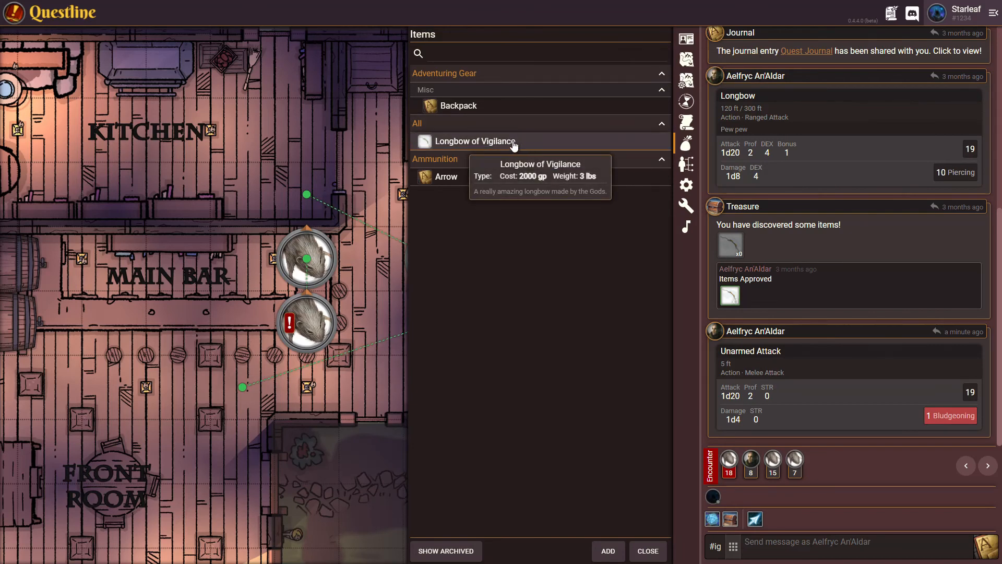
left_click(475, 145)
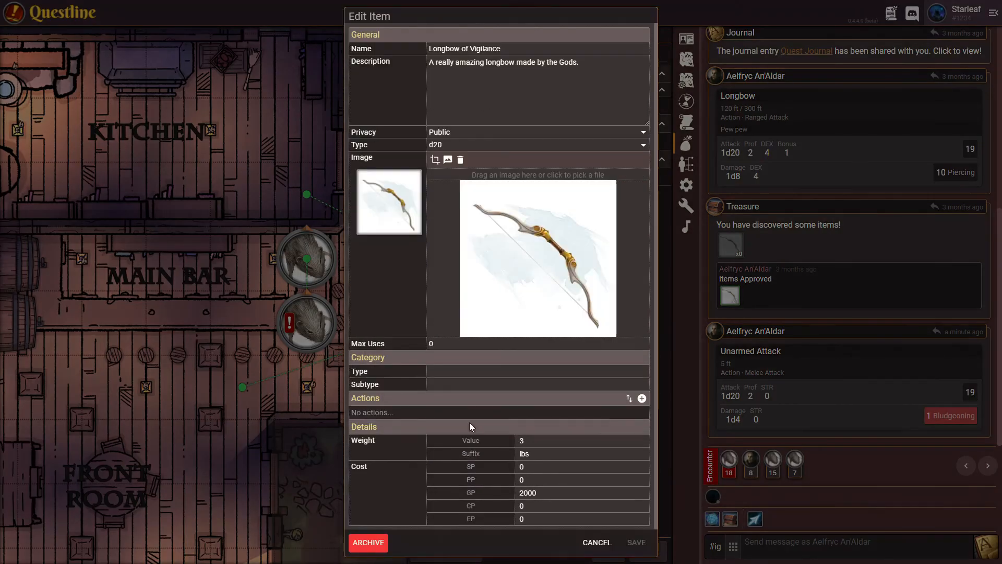
left_click(642, 400)
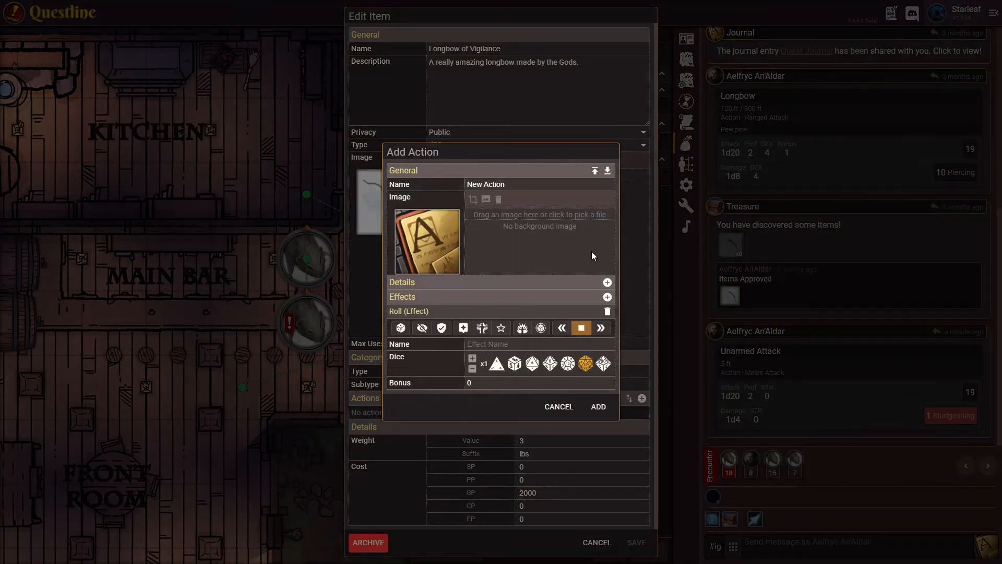
left_click(608, 170)
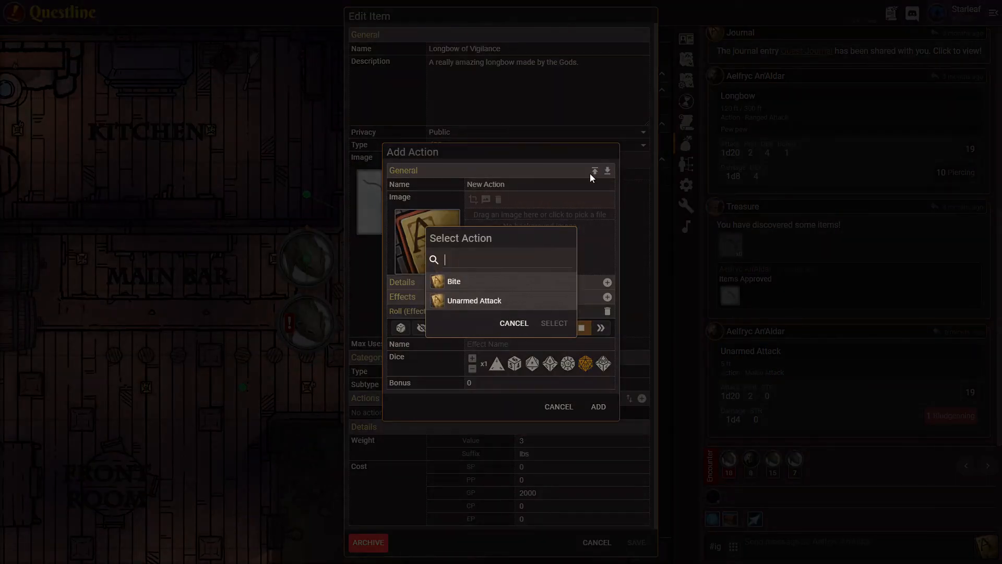
left_click(475, 300)
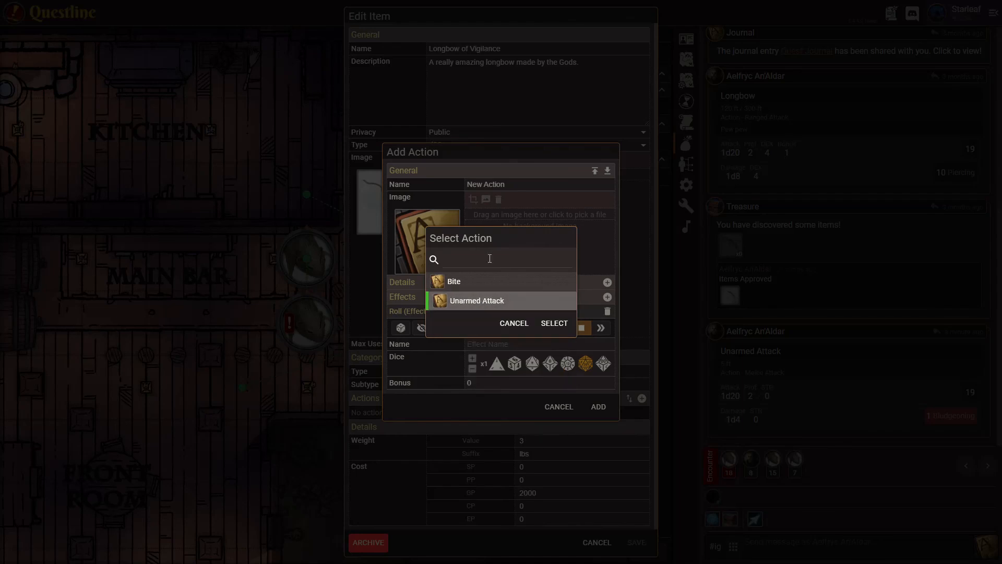
left_click(554, 324)
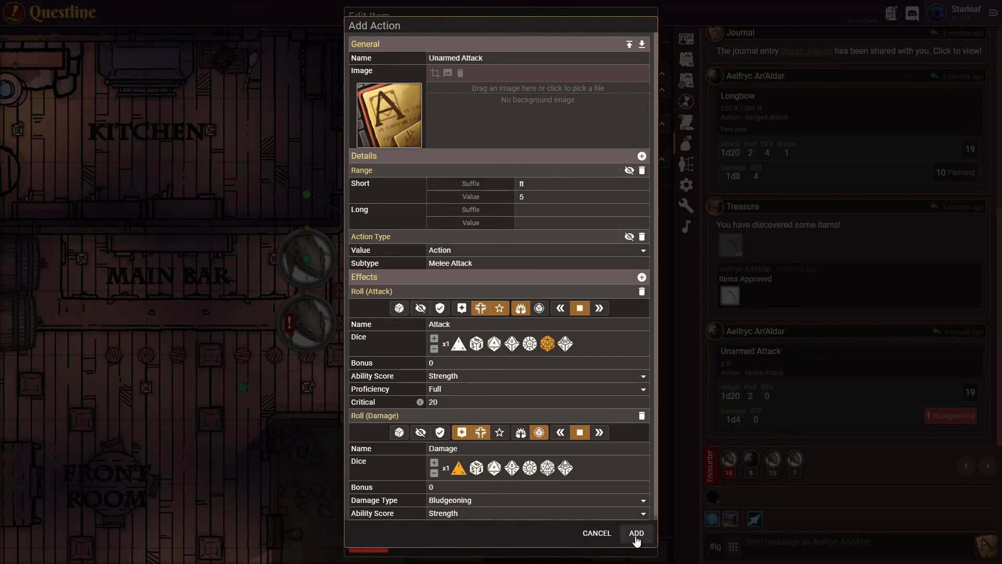
Choose an image file for the new action, add the action to the Longbow of Vigilance and save the item.
left_click(536, 93)
double_click(247, 148)
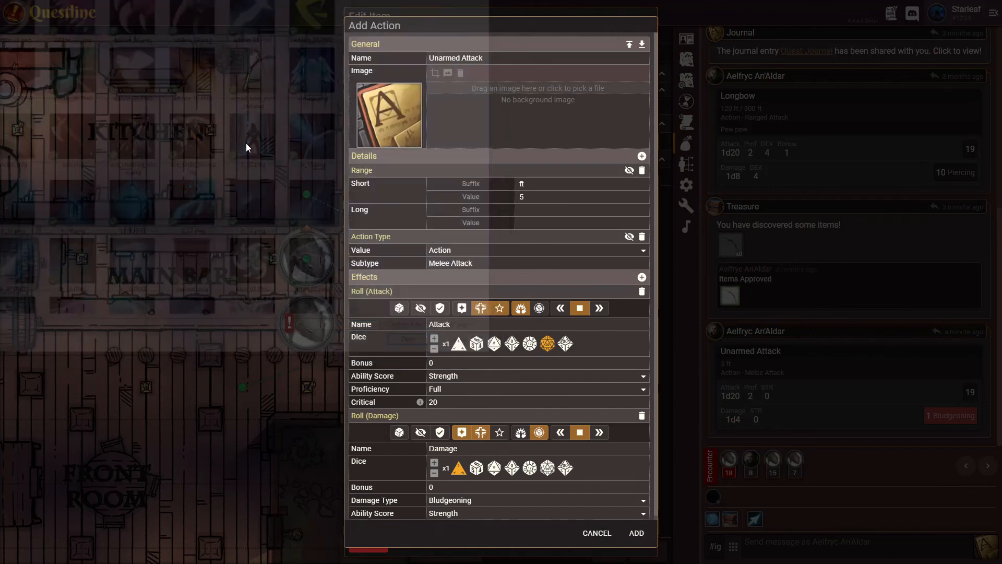
left_click(636, 533)
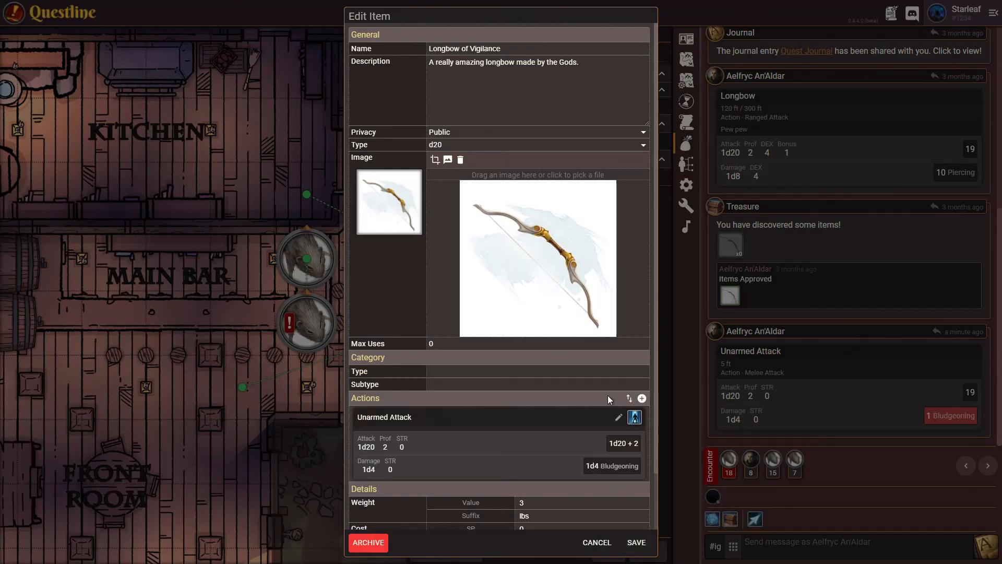
scroll(629, 453, "down", 2)
left_click(636, 542)
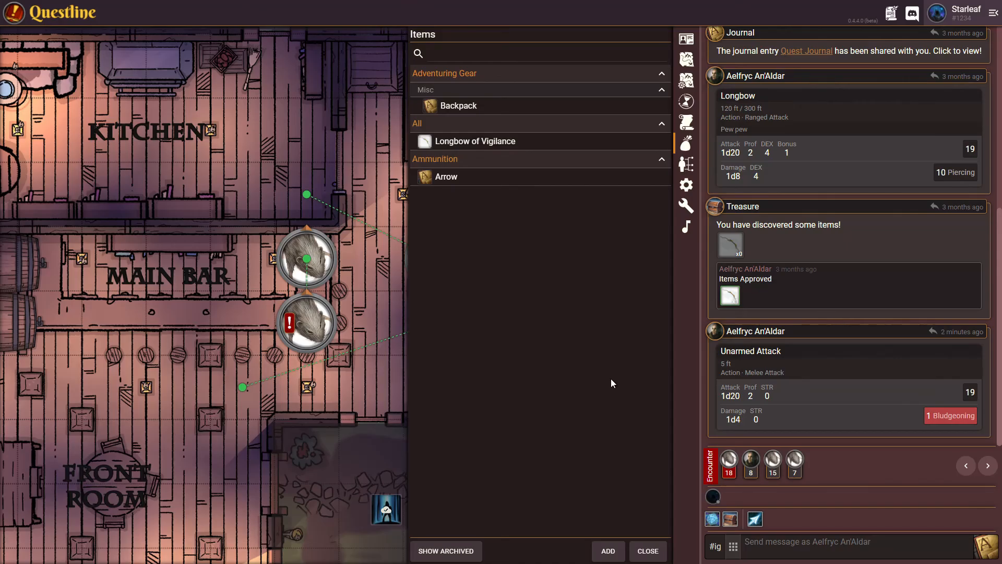
Place the Longbow of Vigilance's Unarmed Attack action on the shortcut bar after the Longbow shortcut, and close the item.
left_click(478, 141)
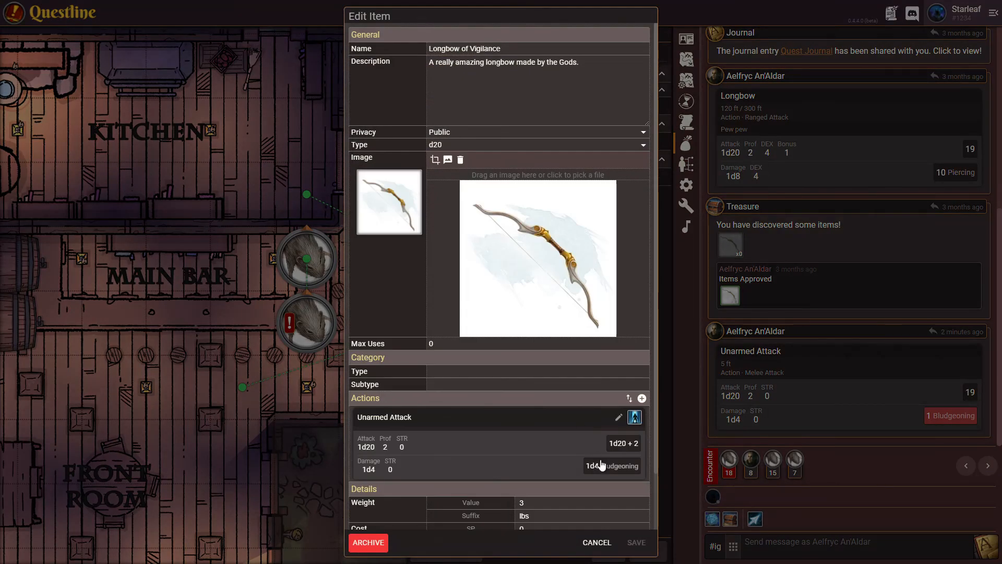
scroll(598, 443, "down", 2)
left_click(673, 418)
mouse_move(635, 416)
left_mouse_down()
mouse_move(703, 455)
mouse_move(777, 521)
left_mouse_up()
left_click(597, 542)
mouse_move(775, 520)
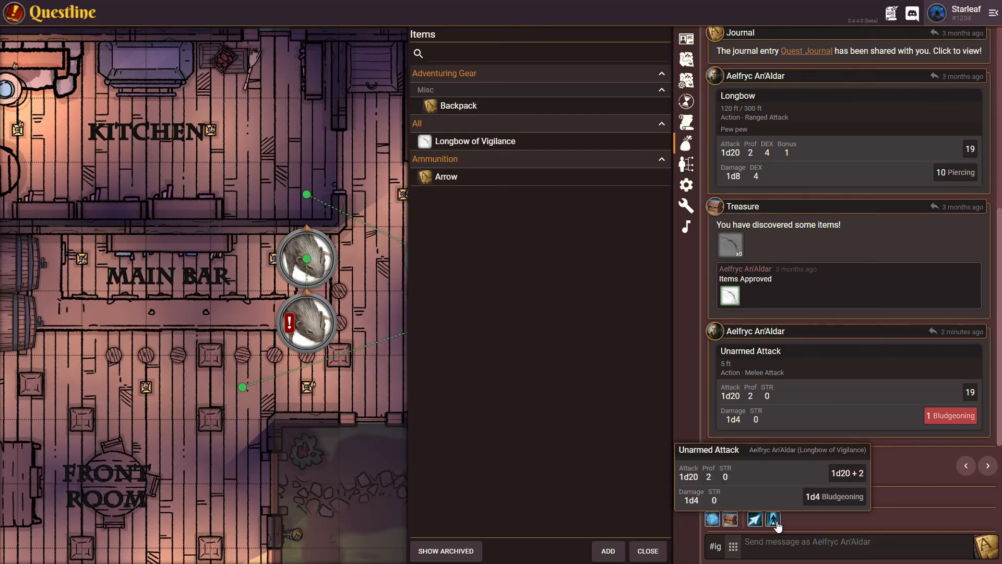